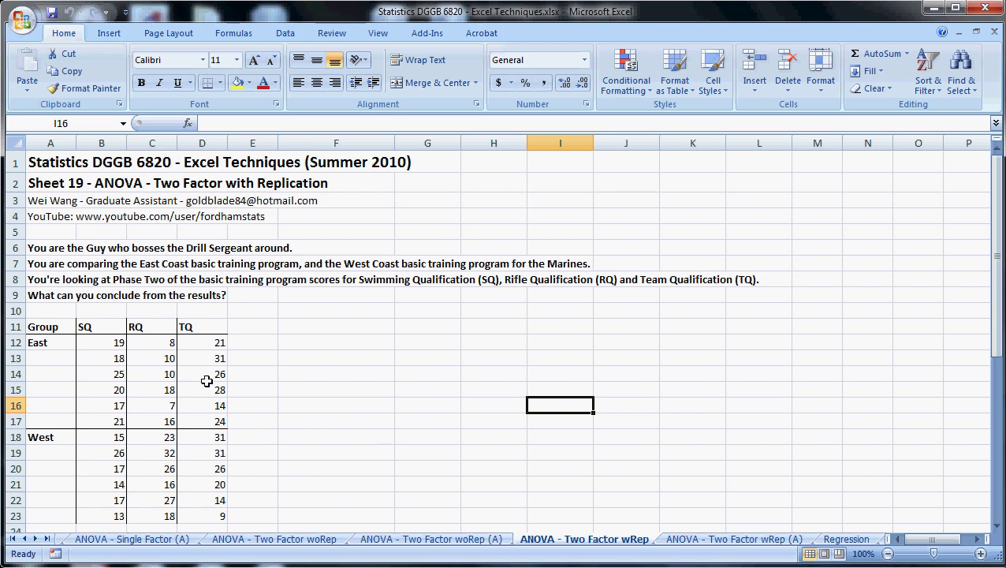
Step: Read the problem statement in rows 6 to 9 and examine the East and West score table in A11:D23
left_click_drag(38, 252, 749, 311)
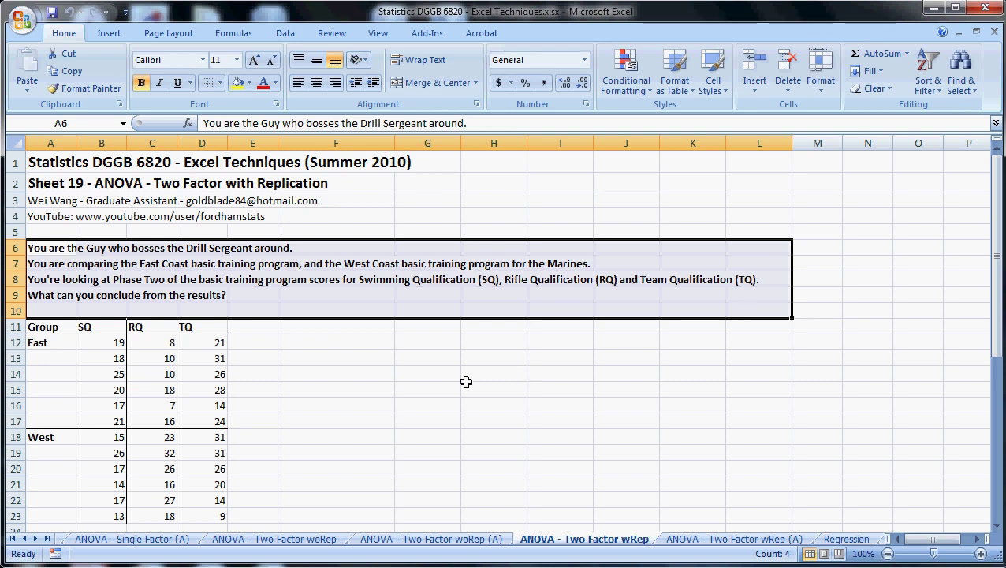
left_click(399, 384)
left_click(296, 325)
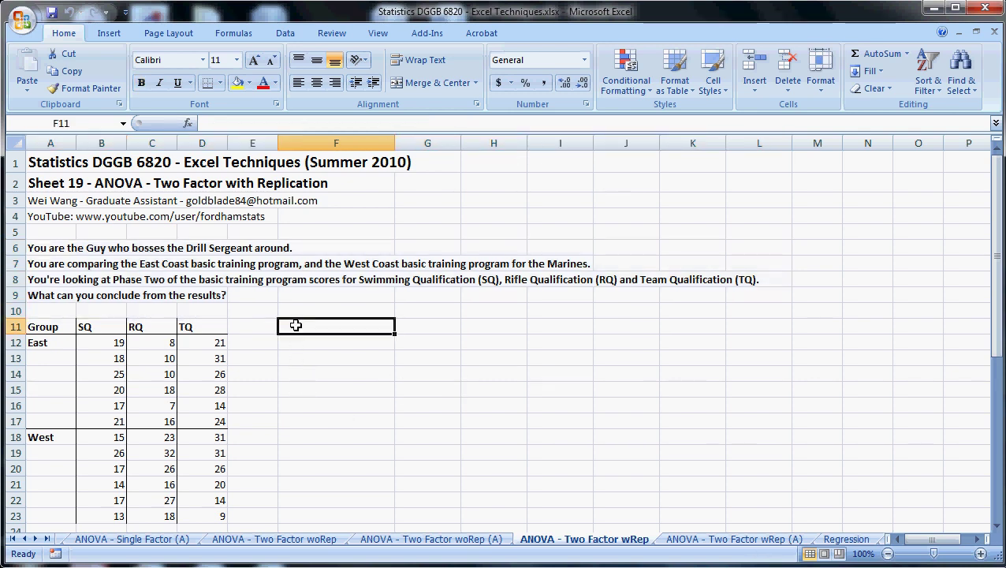
scroll(295, 324, "down", 1)
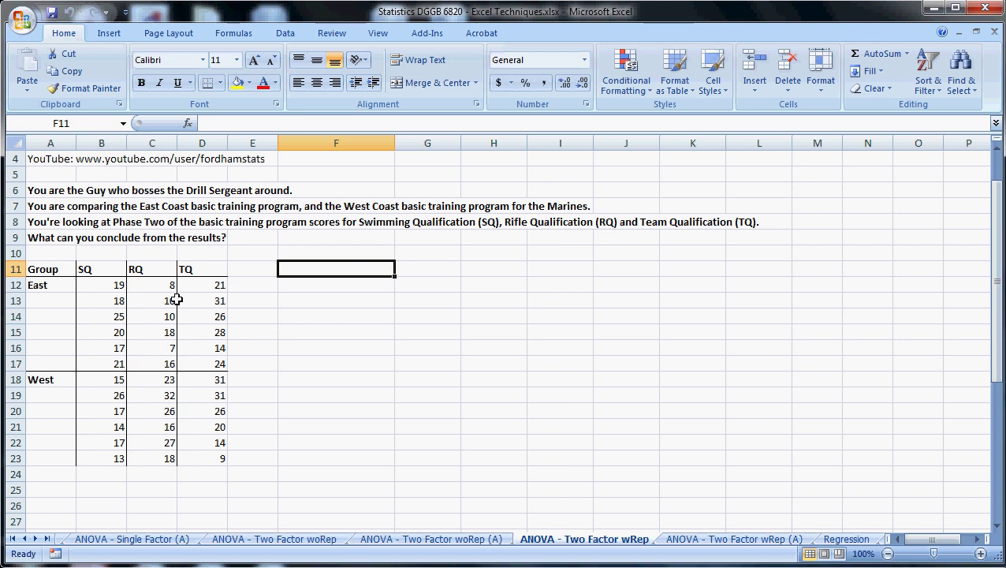
left_click_drag(41, 271, 221, 455)
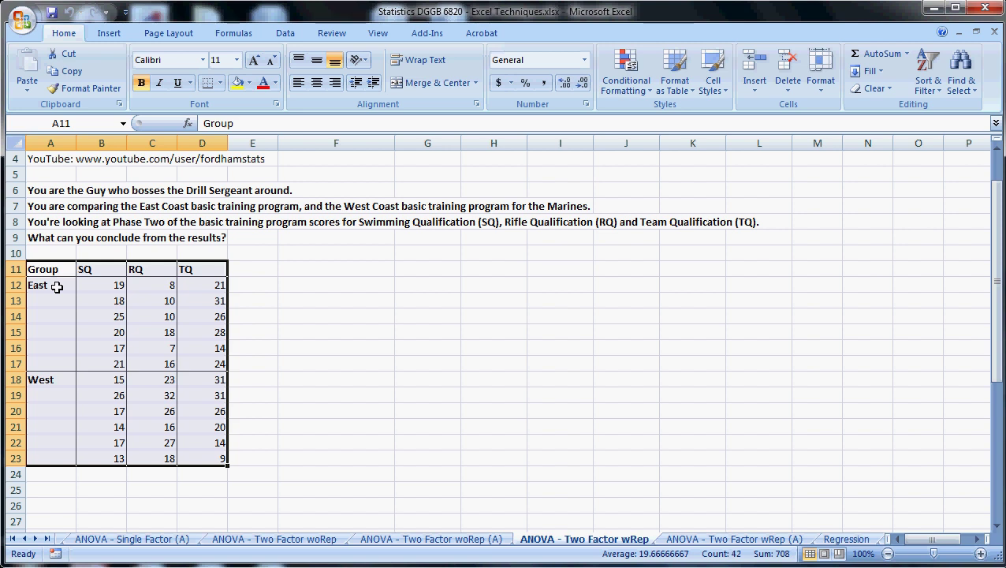
left_click_drag(69, 287, 201, 287)
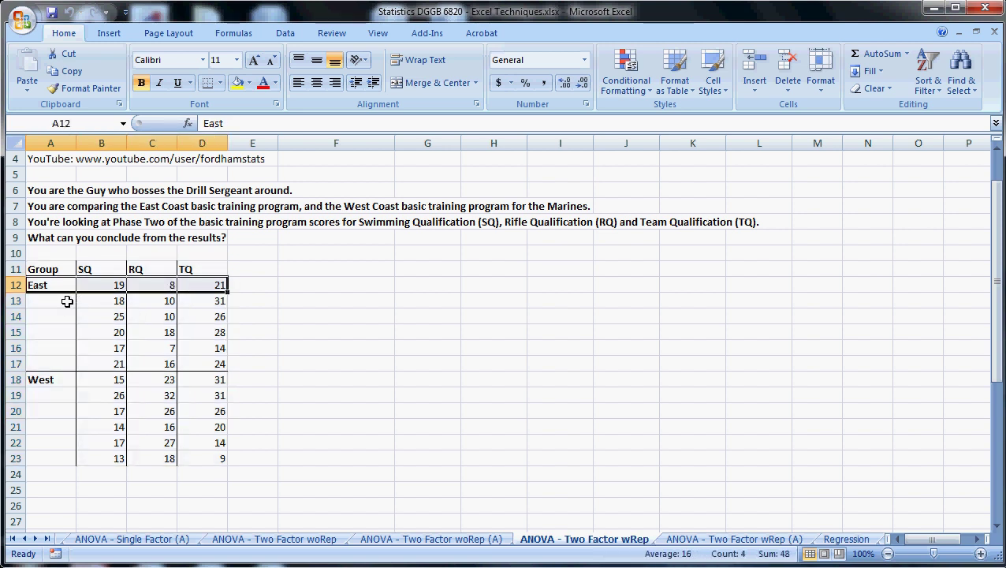
left_click_drag(67, 301, 199, 301)
left_click_drag(59, 316, 158, 313)
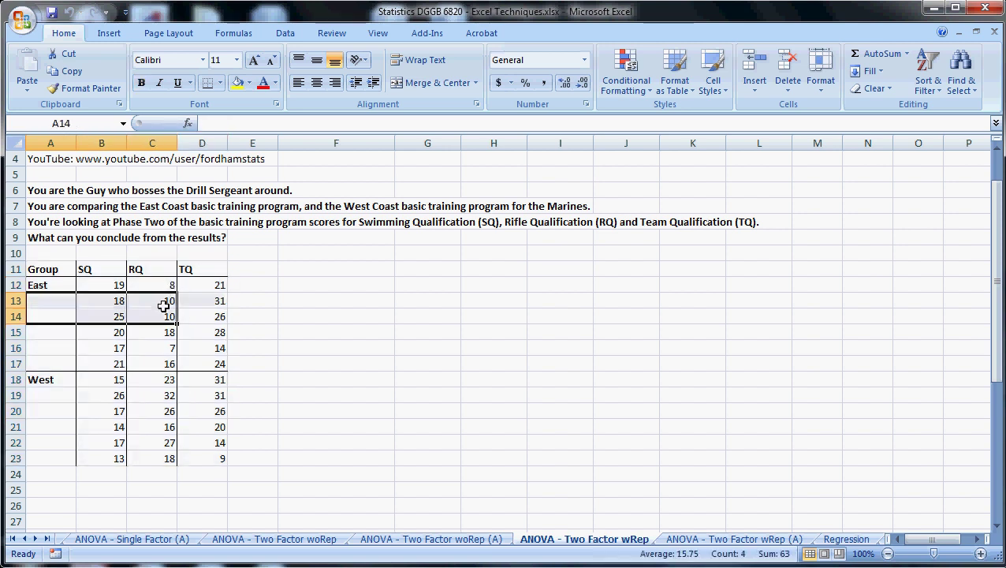
left_click(201, 316)
left_click_drag(38, 332, 209, 332)
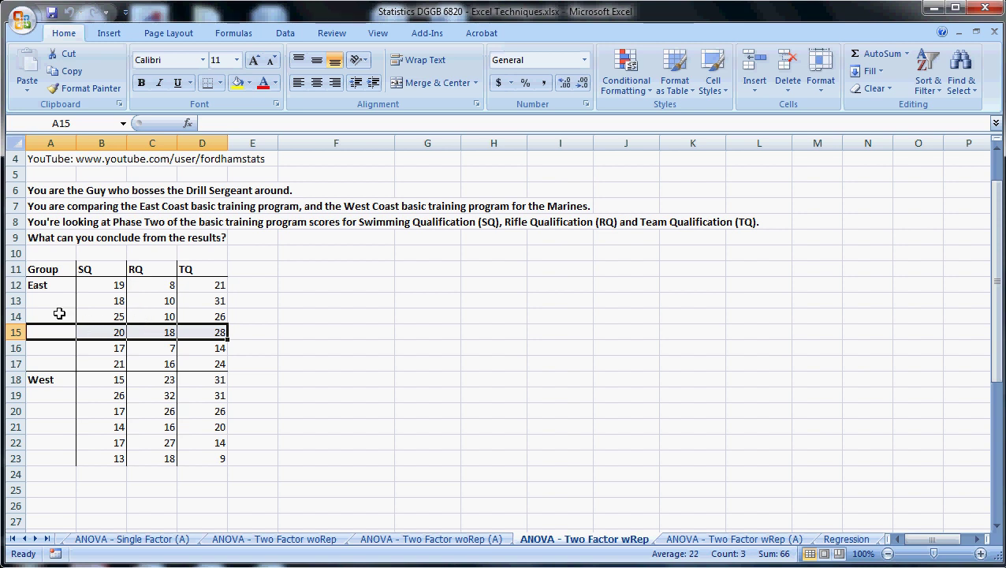
left_click(47, 289)
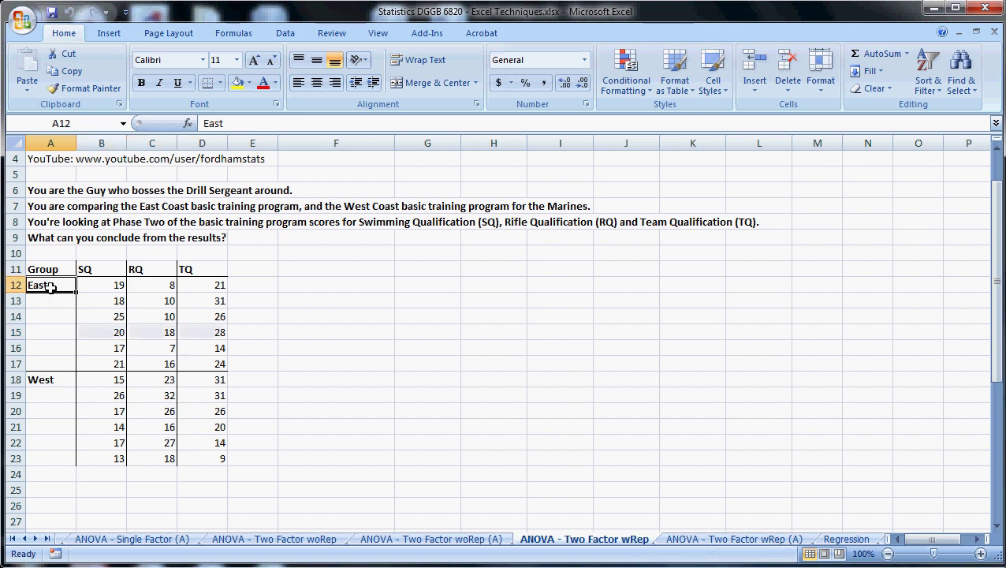
left_click(52, 381)
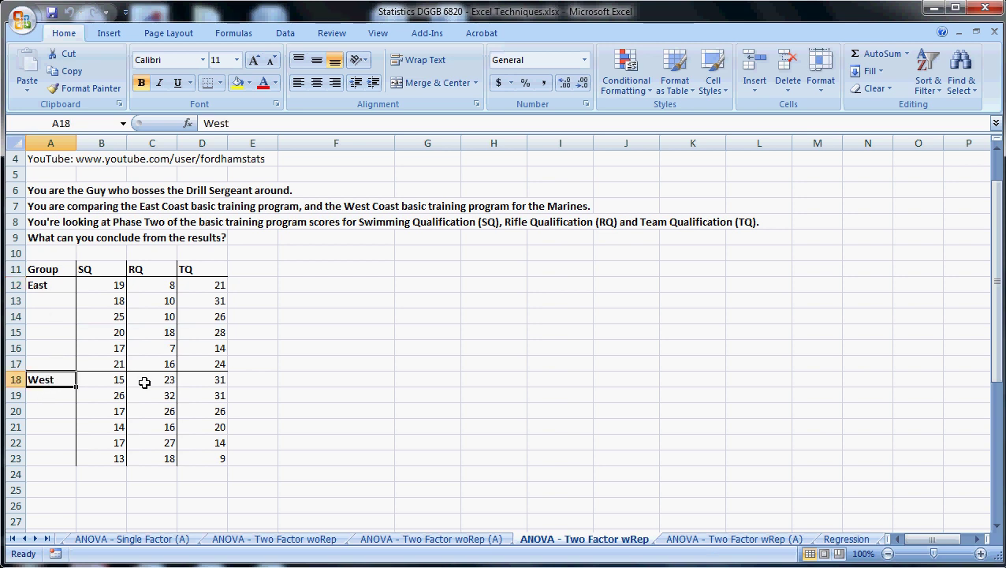
Step: Go through the SQ scores in B12:B23 row by row to count the samples in the East and West groups
left_click(116, 284)
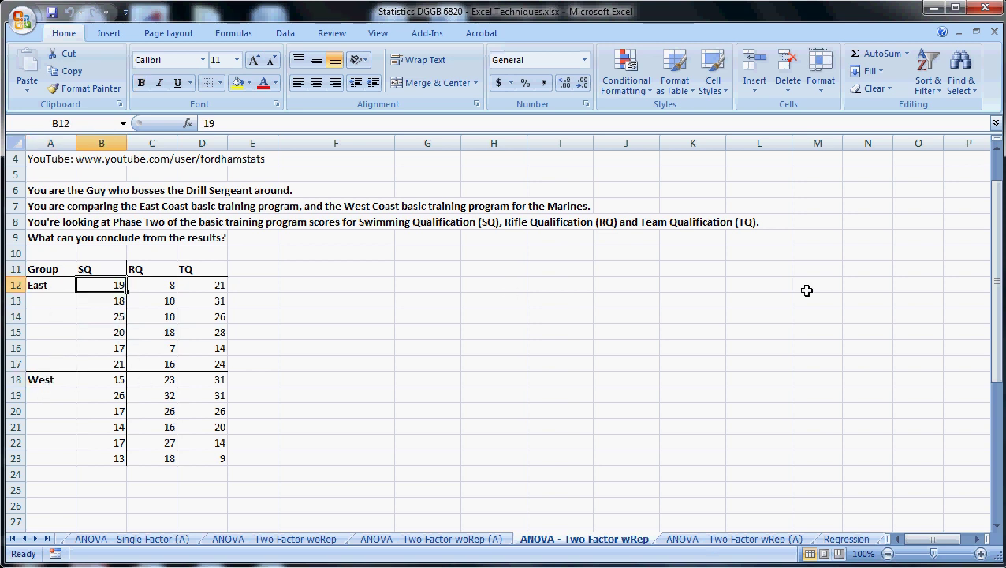
key("Down")
key("Down")
key("Down")
key("Down")
key("Down")
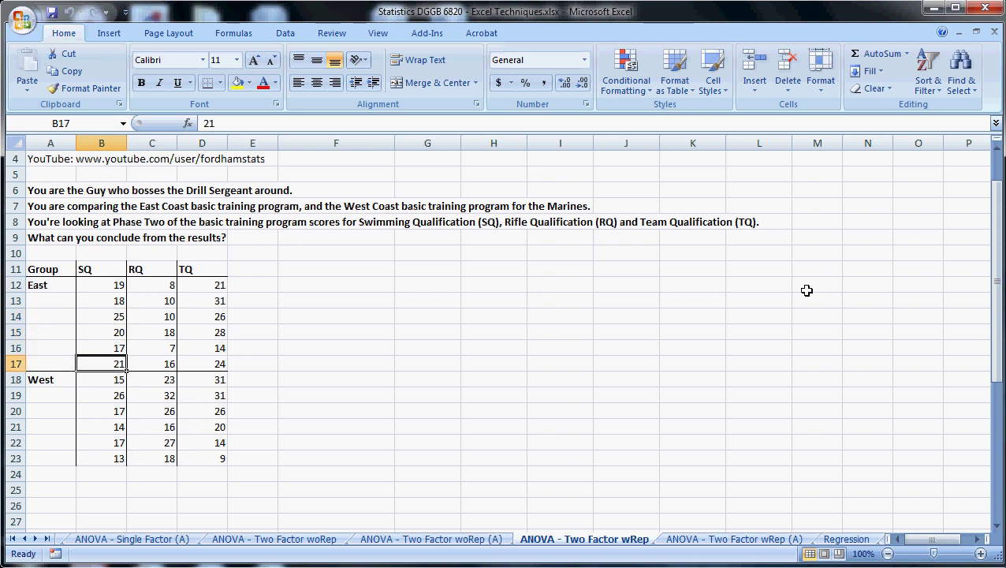
key("Down")
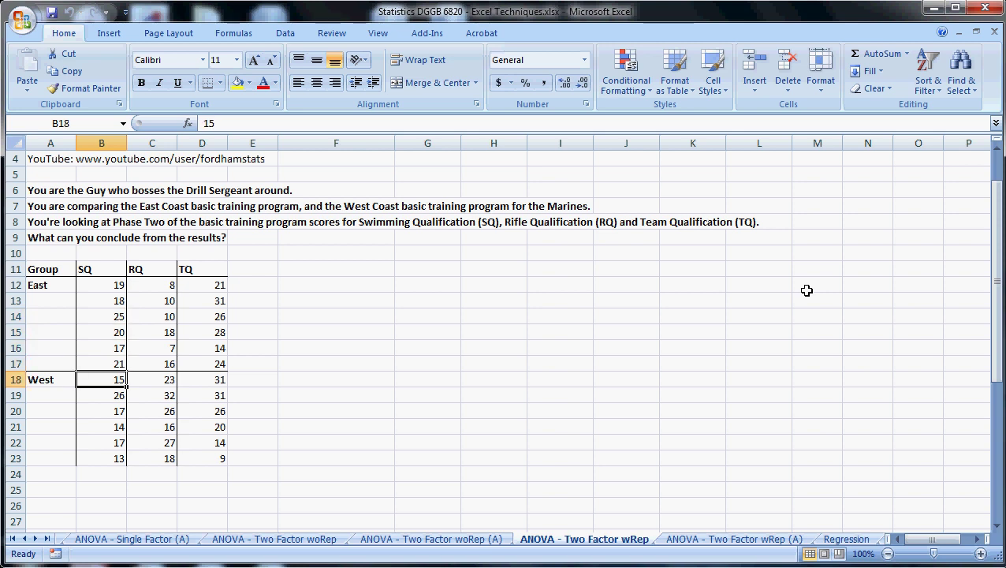
key("Down")
key("Down")
key("Down")
key("Down")
key("Down")
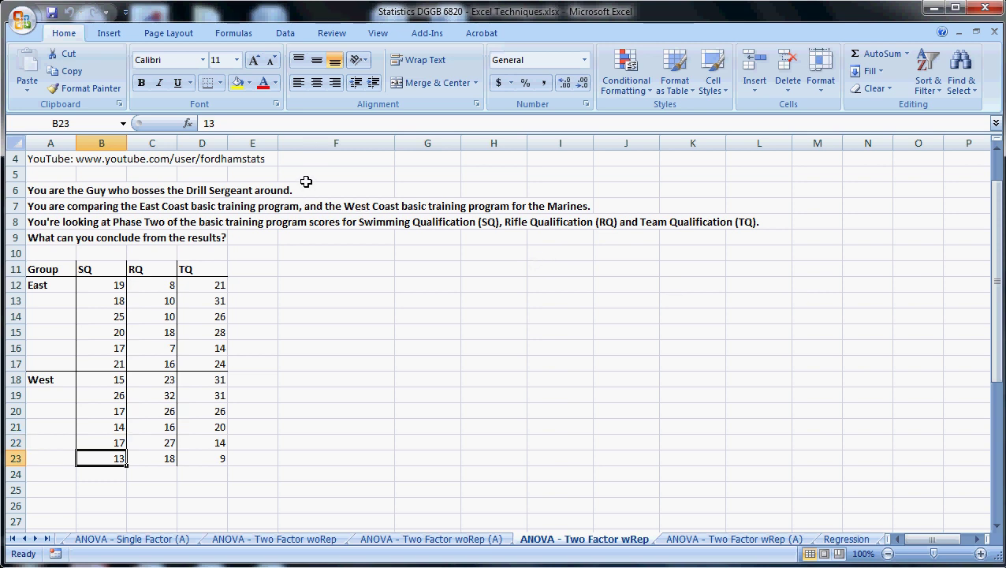
Step: Start the Anova: Two-Factor With Replication tool from the data analysis tools
left_click(283, 36)
left_click(921, 53)
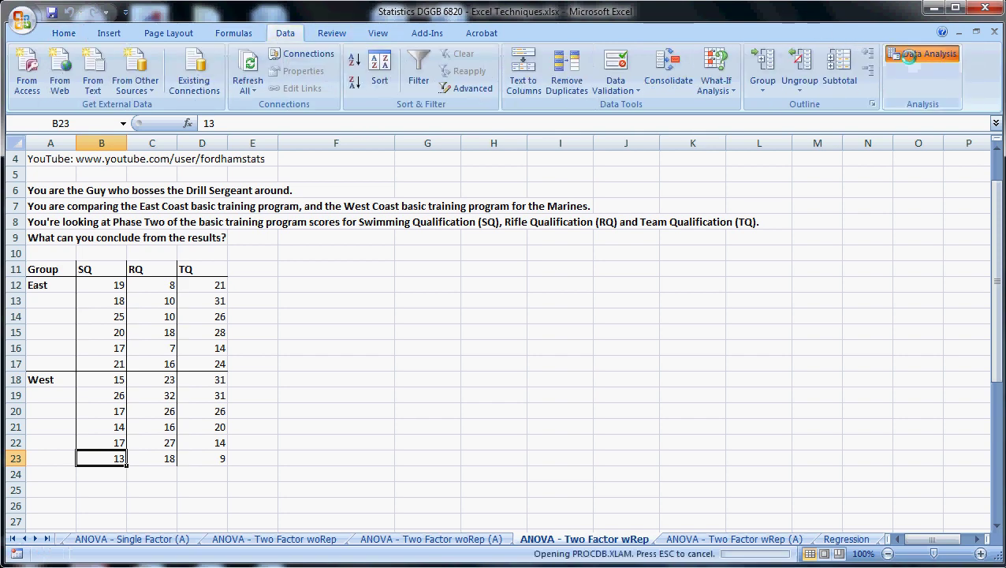
scroll(587, 290, "down", 3)
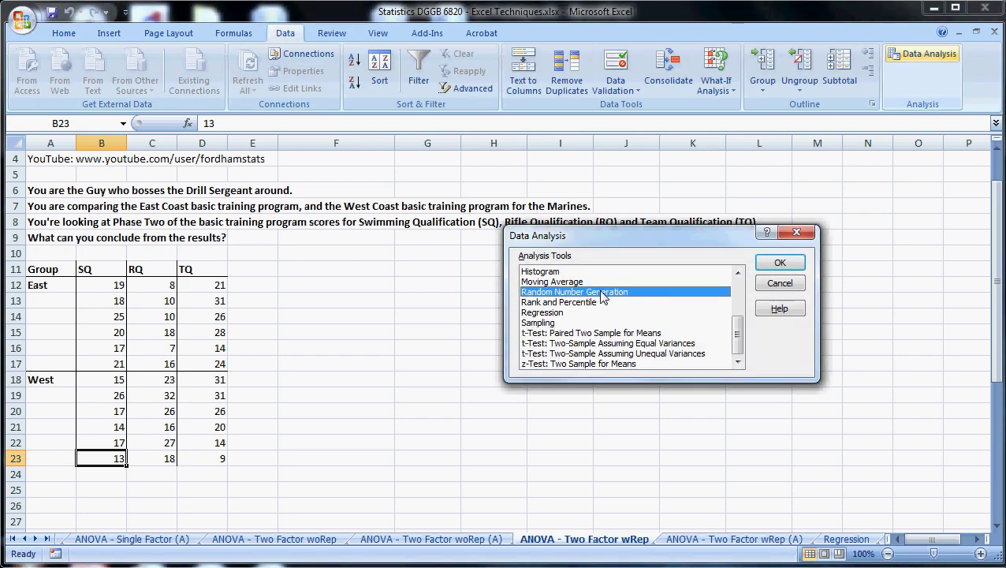
scroll(600, 296, "up", 3)
left_click(607, 282)
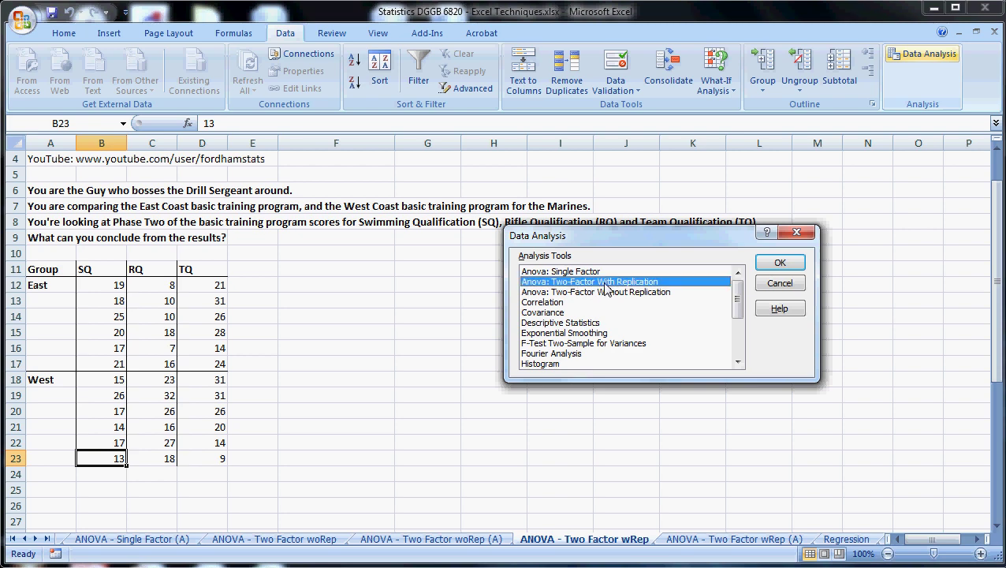
left_click(777, 263)
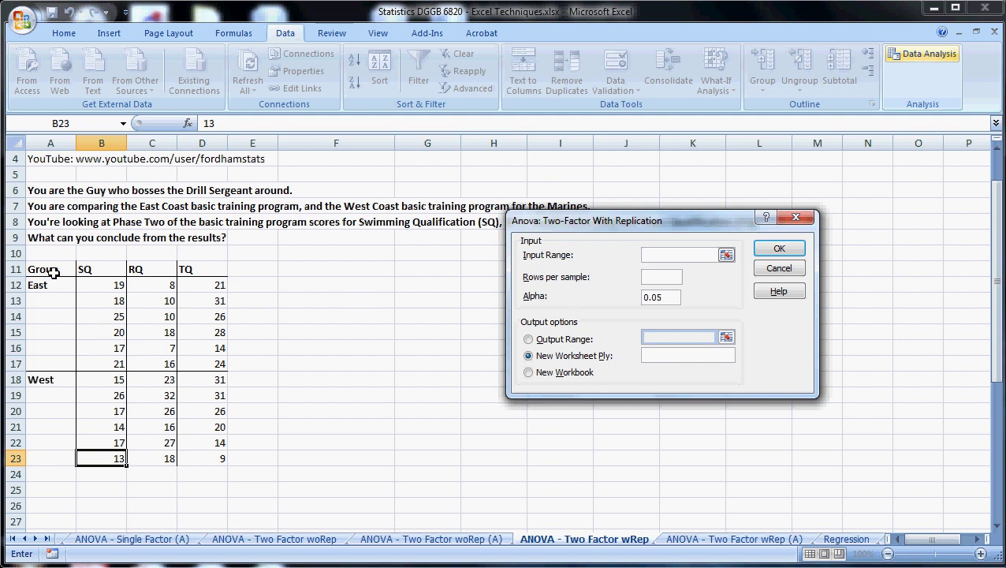
Step: Run the two-factor ANOVA on A11:D23 with 6 rows per sample, placing the output on this sheet from F11
left_click_drag(46, 269, 191, 458)
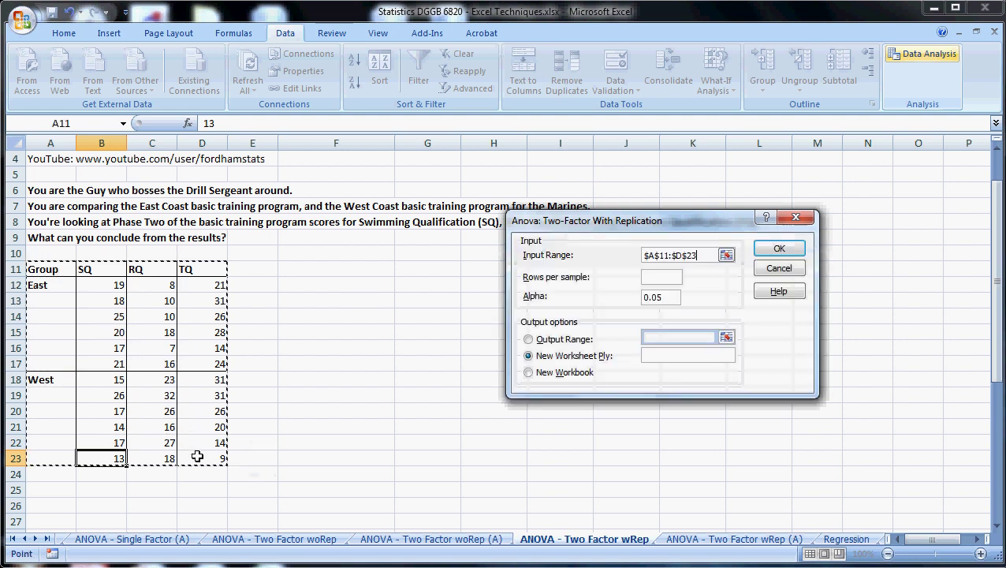
left_click(669, 279)
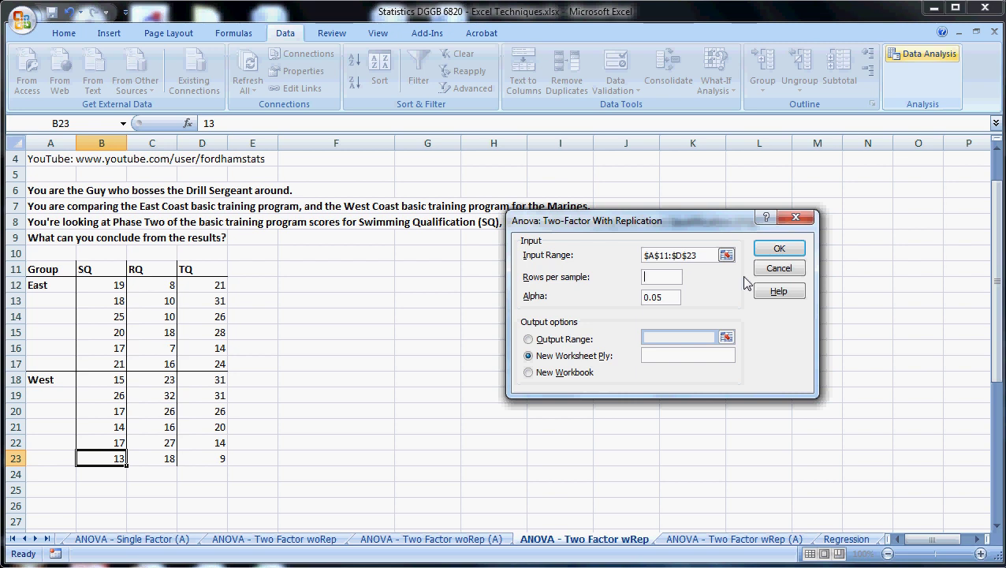
type("6")
left_click(564, 340)
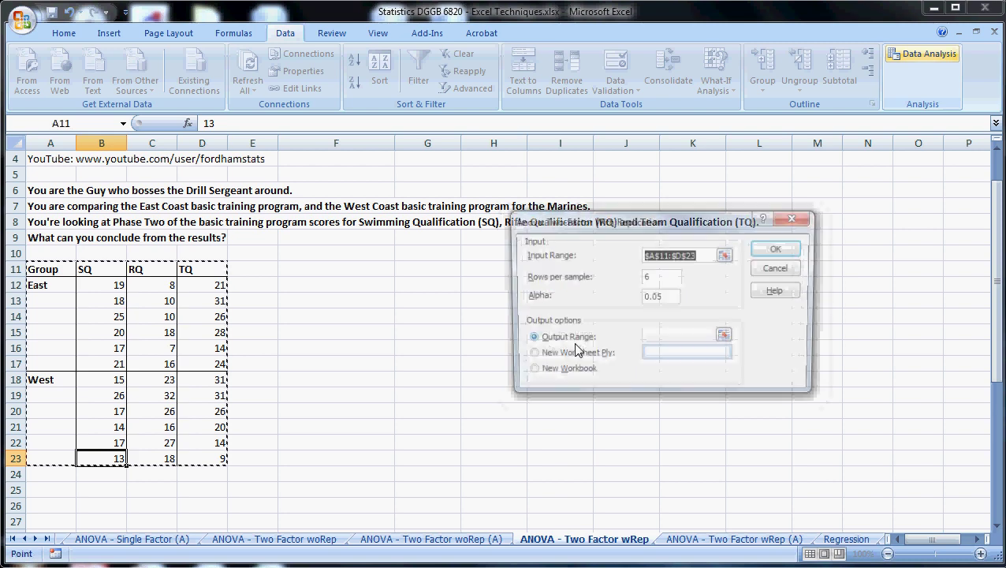
left_click(365, 271)
key("Return")
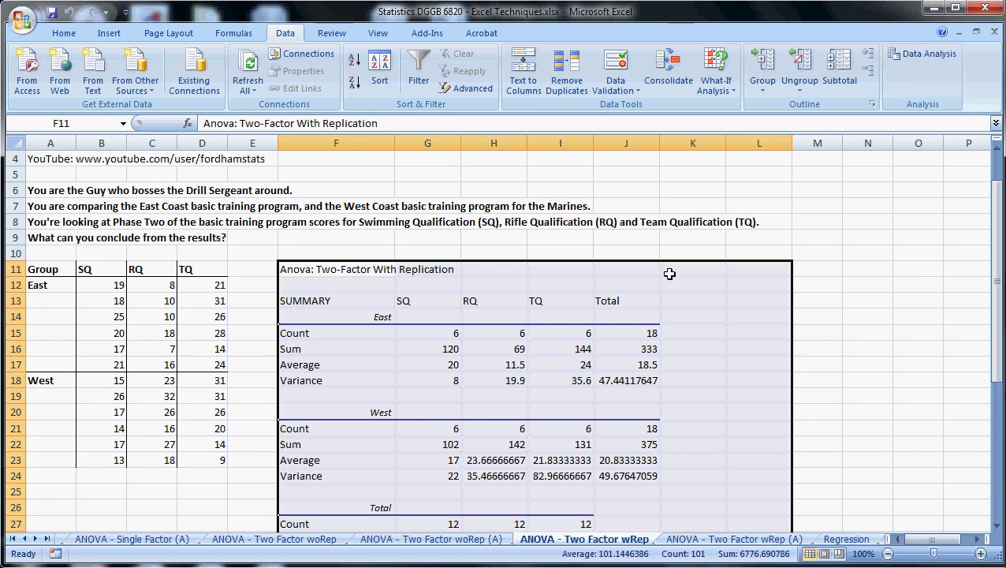
Step: Examine the East, West and Total summary blocks of the ANOVA output
scroll(662, 271, "down", 2)
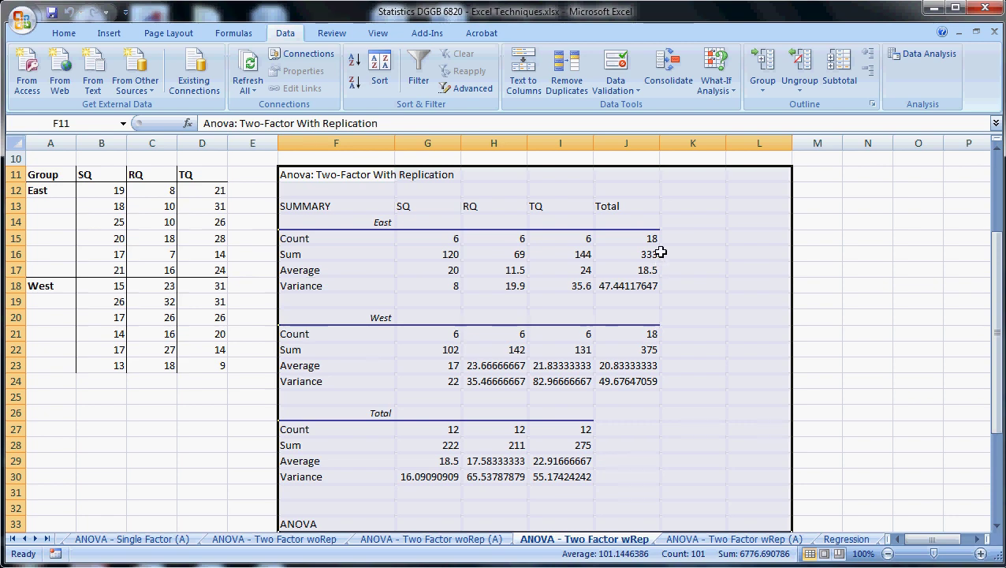
left_click_drag(331, 223, 638, 288)
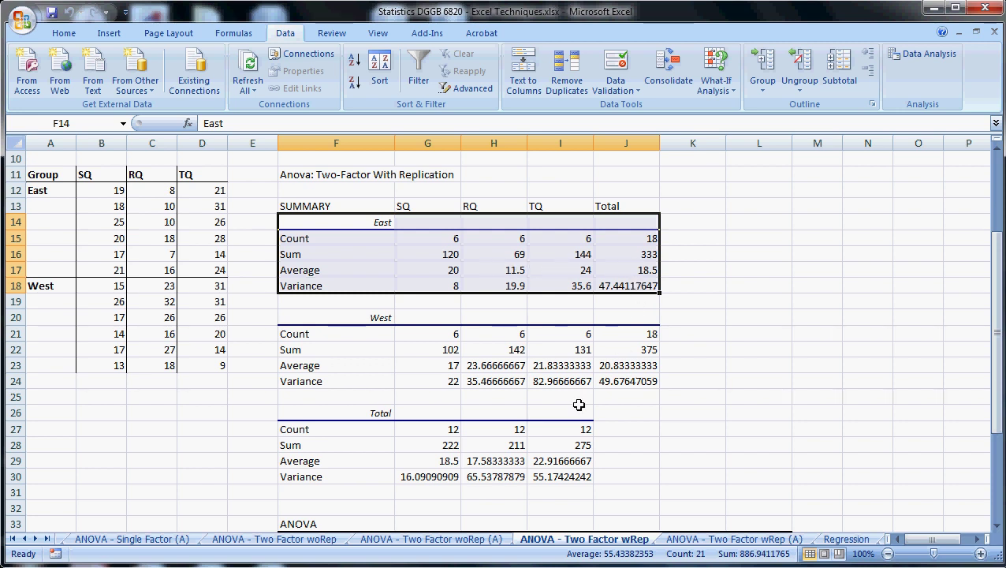
left_click(344, 315)
left_click_drag(345, 316, 645, 381)
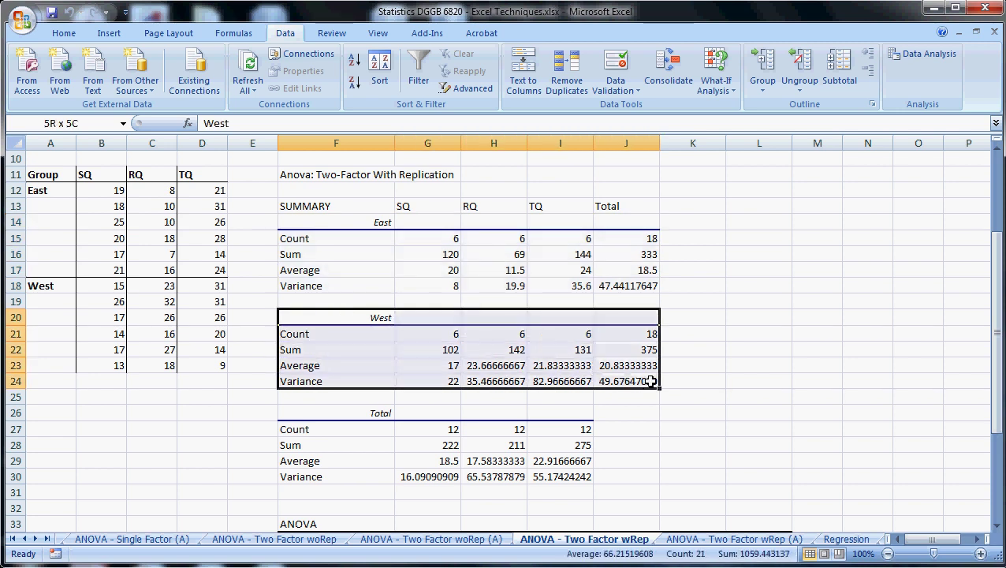
left_click_drag(316, 412, 571, 475)
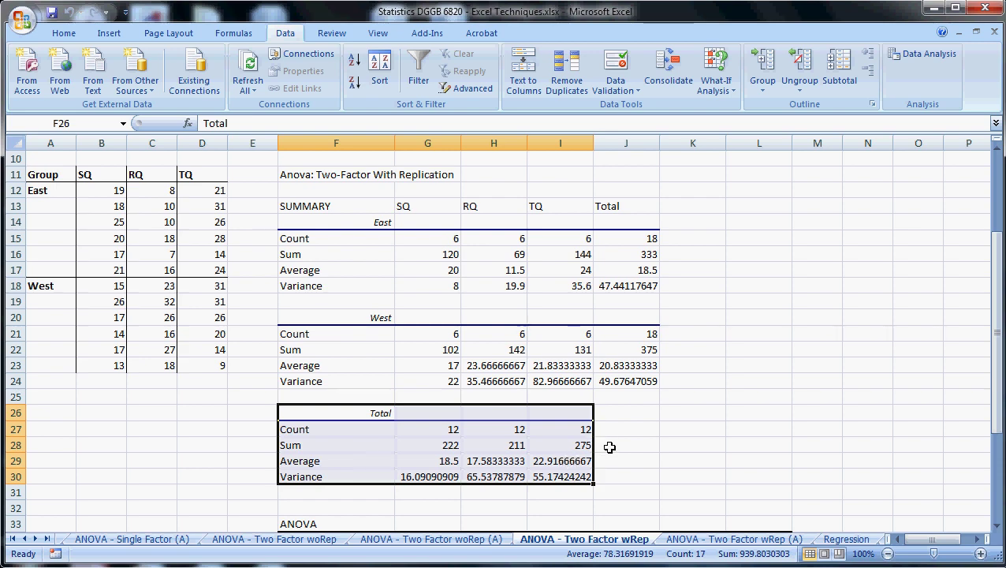
Step: Review the ANOVA table in F34:L38, going through its Sample, Columns, Interaction and Within sources of variation
scroll(609, 443, "down", 4)
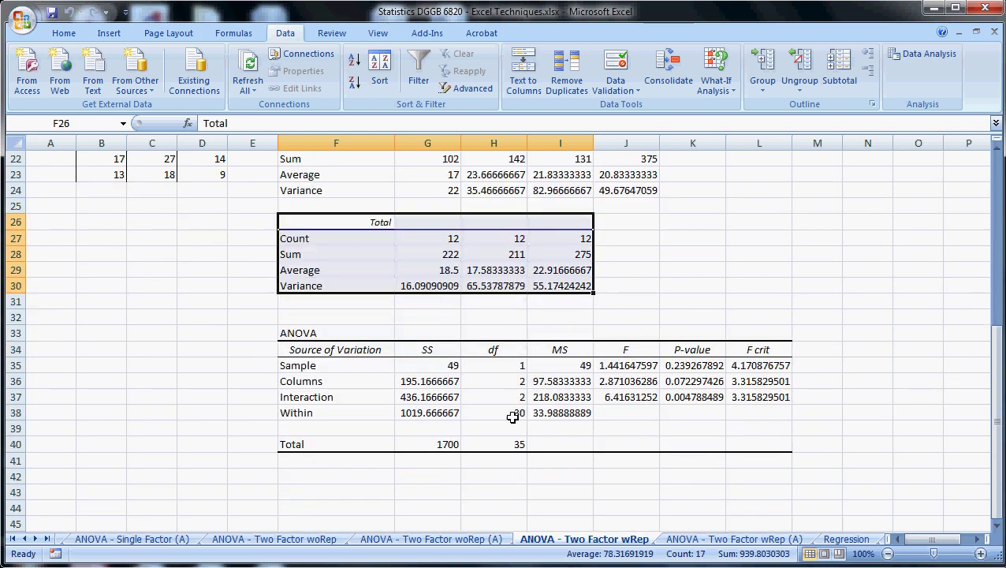
left_click_drag(346, 344, 768, 406)
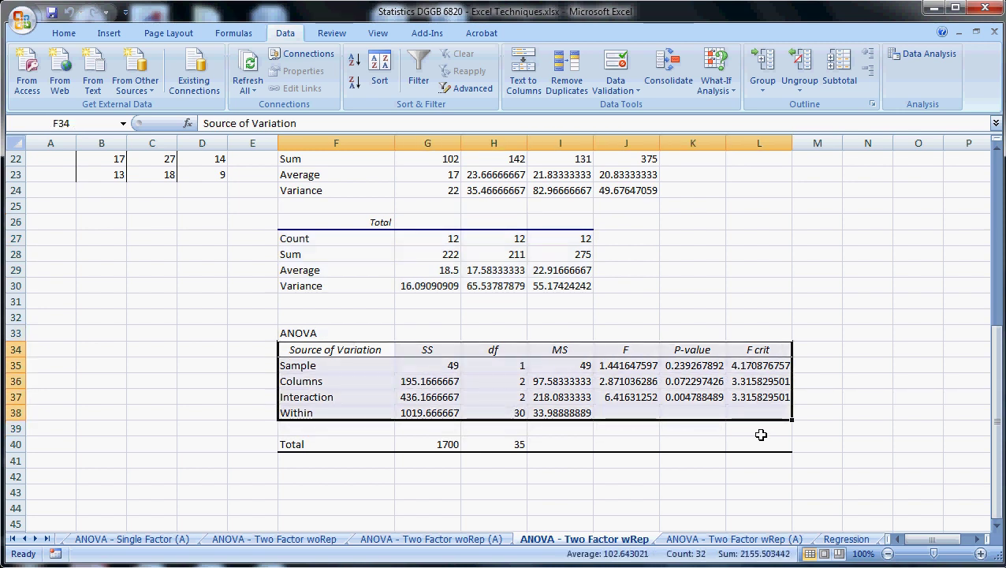
left_click(348, 368)
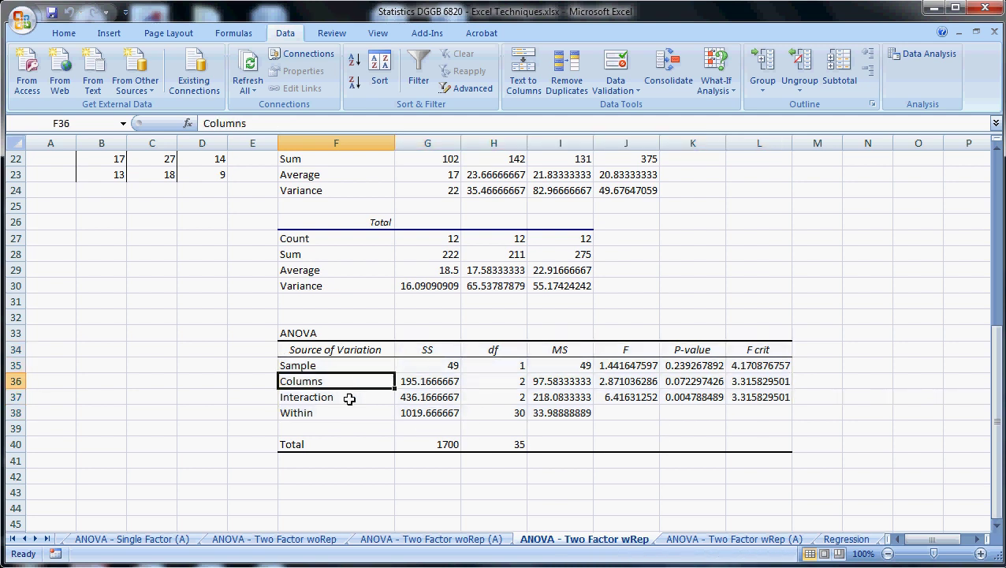
left_click(349, 400)
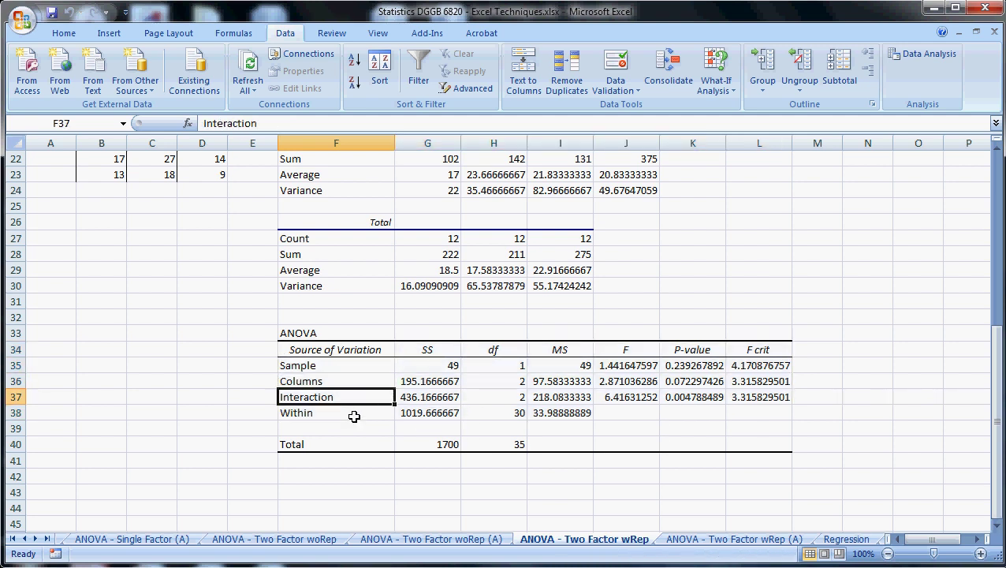
left_click(355, 416)
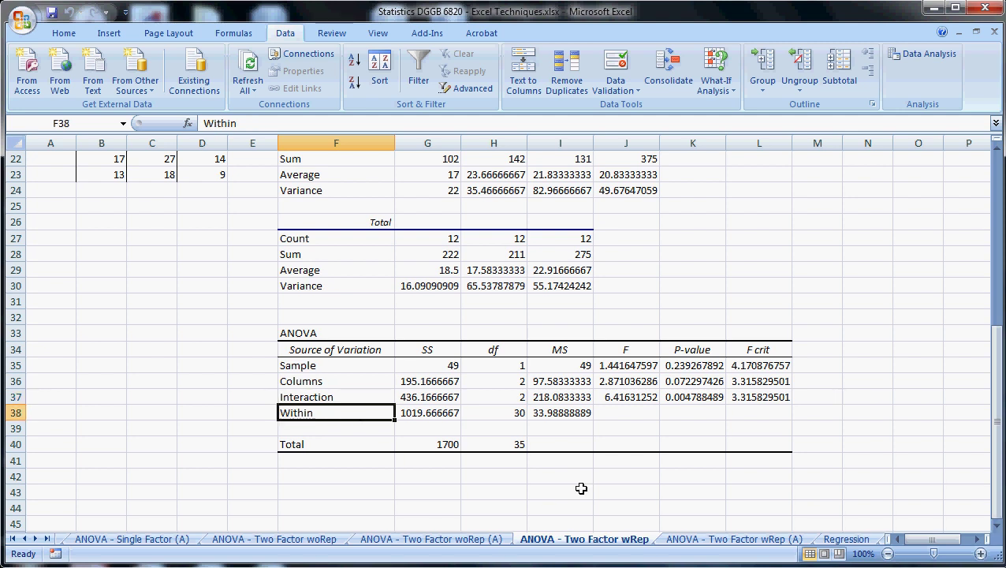
Step: Check the Sample row's F, P-value and F crit, relating the row to the East and West groups in the data
left_click_drag(325, 363, 788, 365)
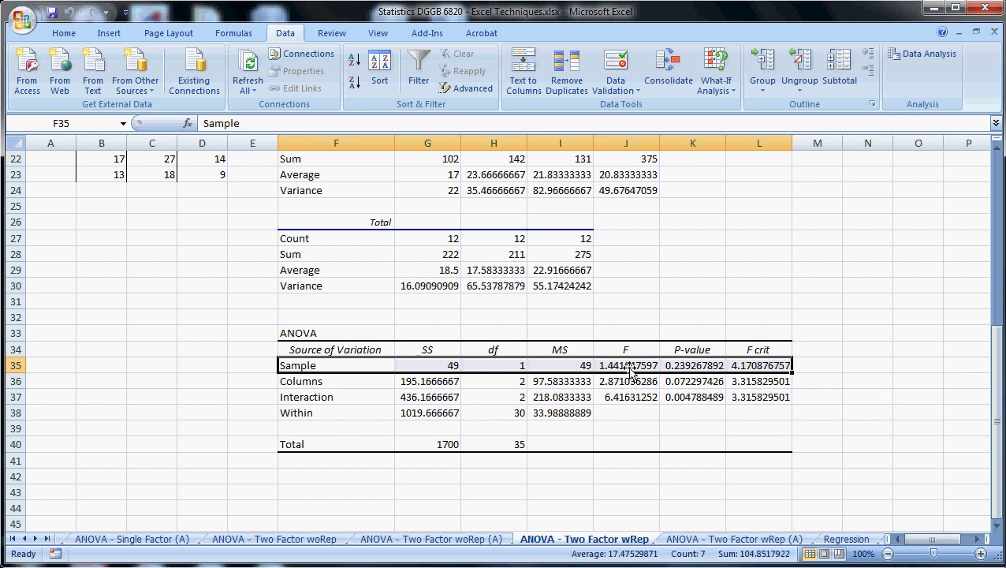
left_click_drag(630, 371, 769, 367)
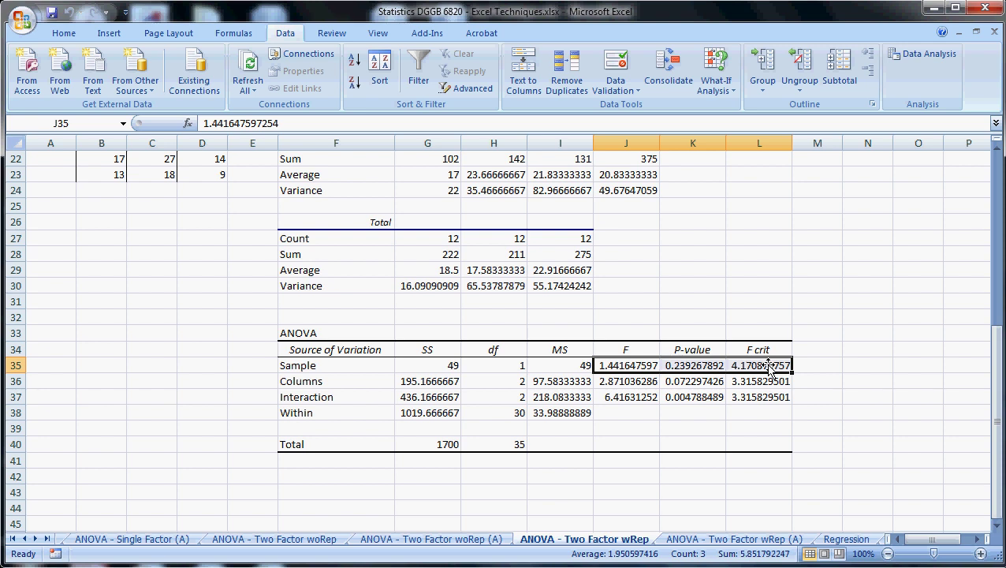
left_click(295, 366)
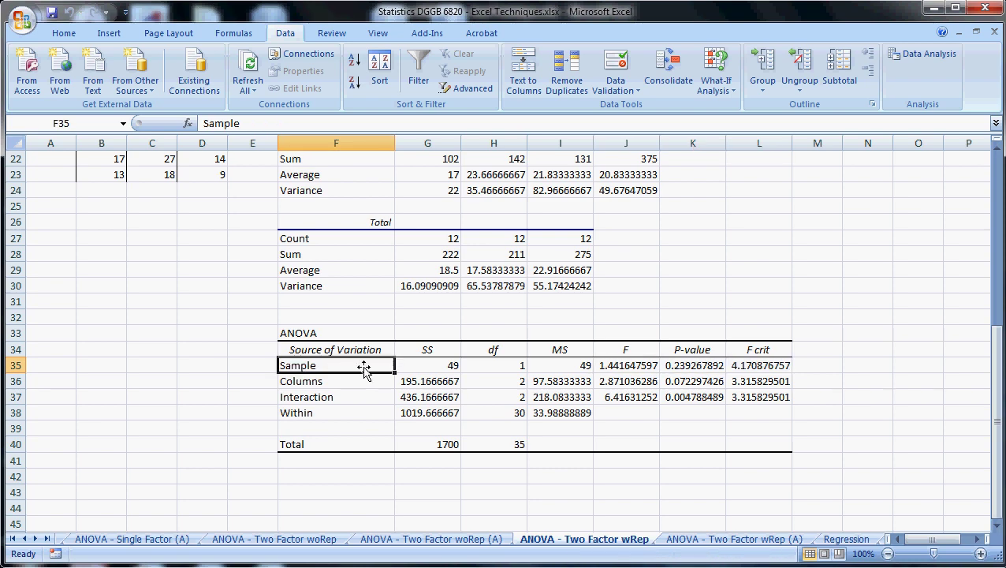
scroll(364, 371, "up", 5)
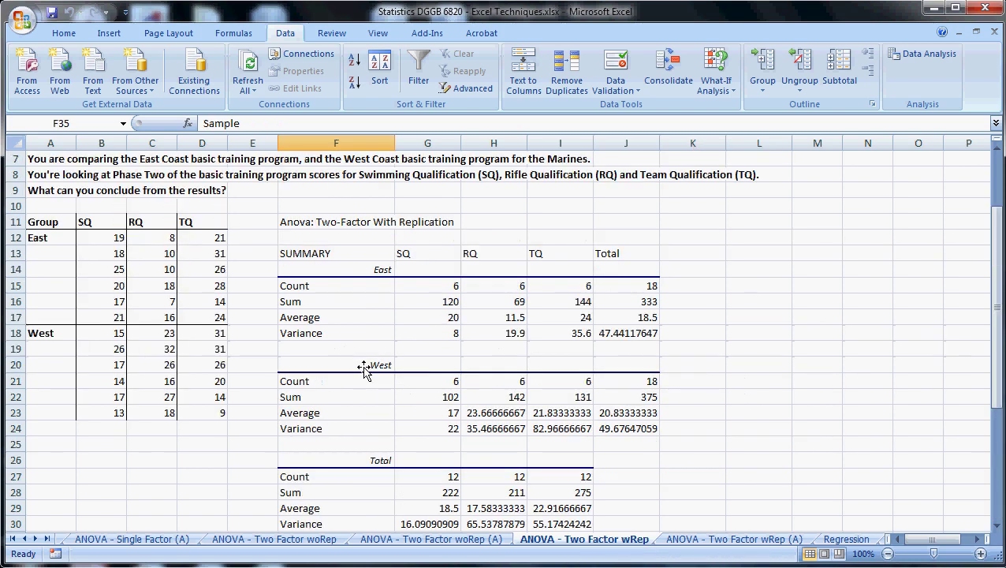
left_click(56, 238)
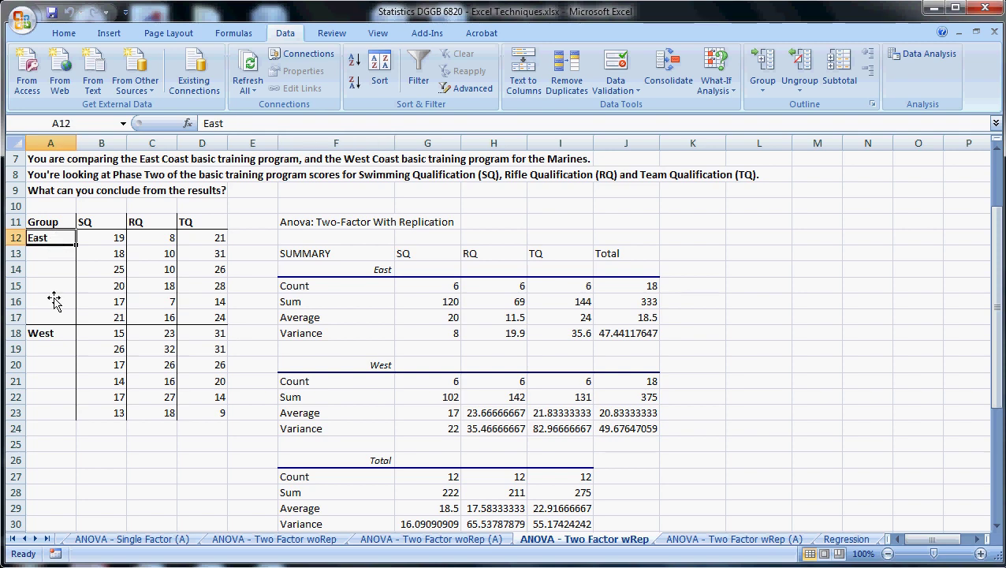
left_click(54, 335)
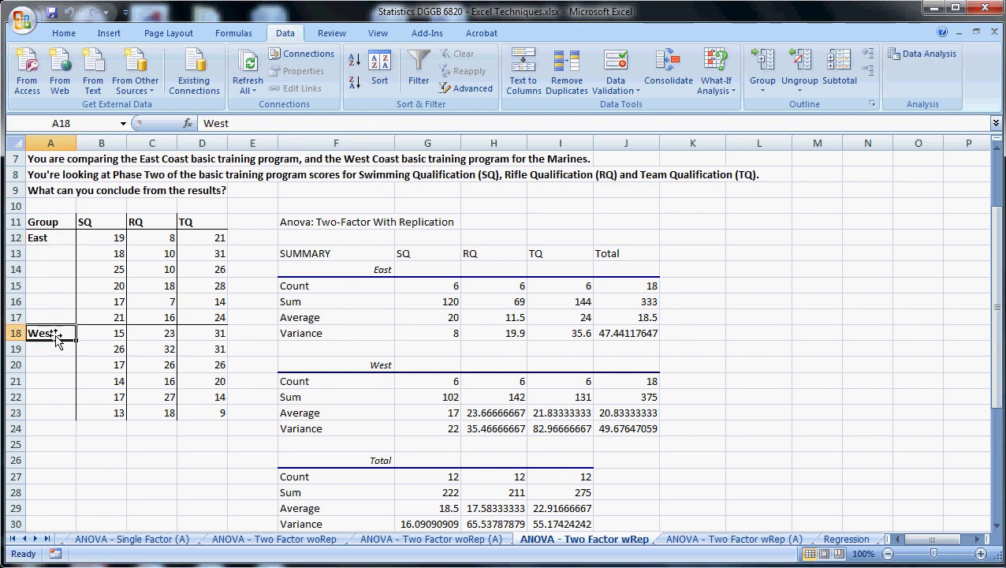
scroll(54, 334, "down", 5)
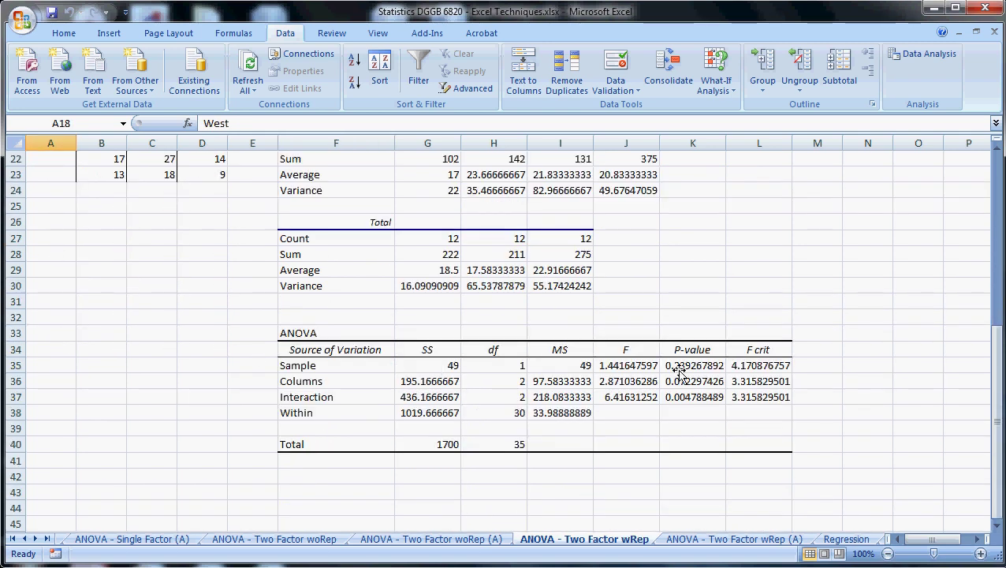
left_click_drag(628, 365, 783, 371)
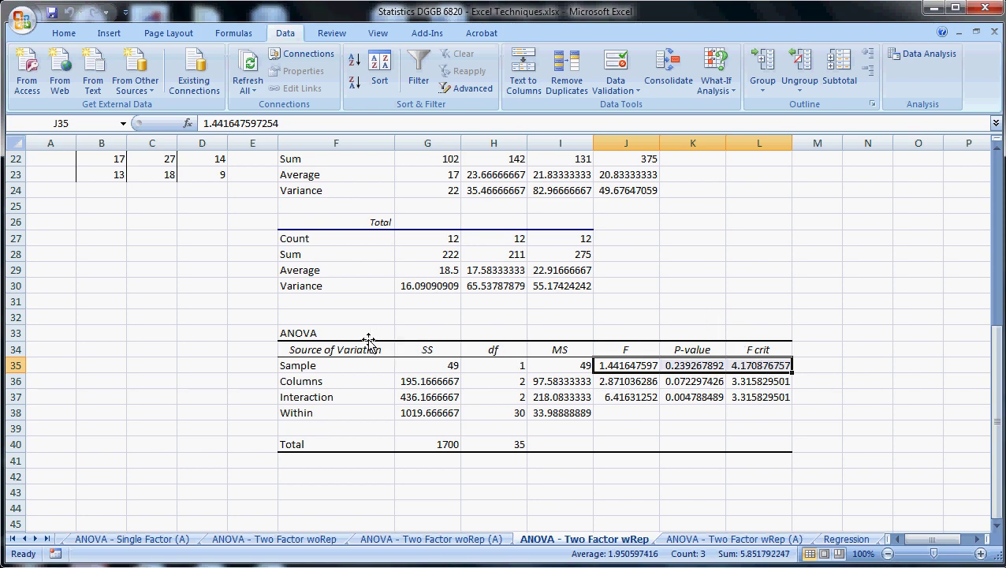
Step: Compare the East scores in A12:D17 with the West scores in A18:D23 as the two samples being tested
scroll(369, 341, "up", 6)
scroll(331, 341, "up", 1)
scroll(276, 351, "down", 1)
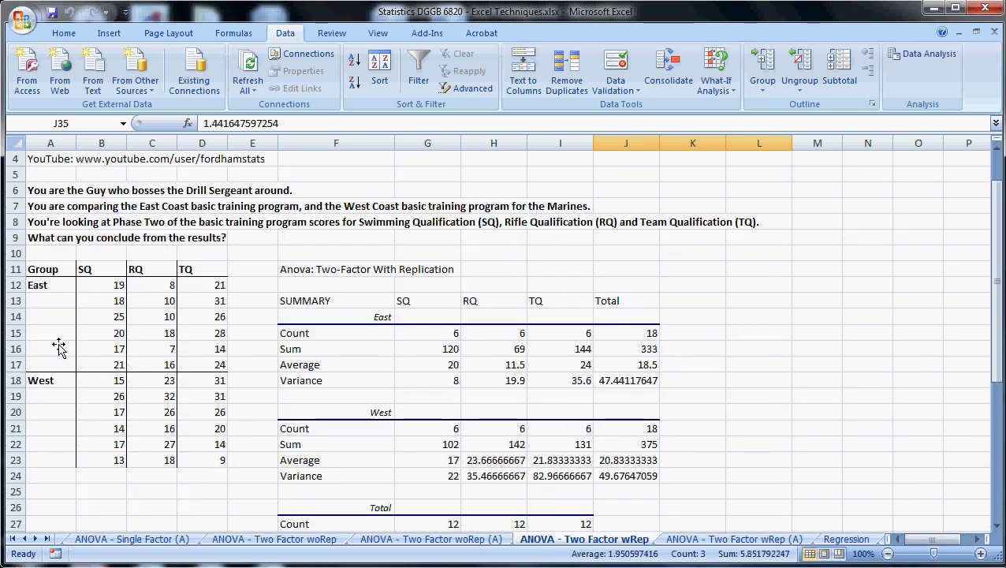
left_click_drag(47, 288, 211, 365)
left_click_drag(43, 379, 207, 455)
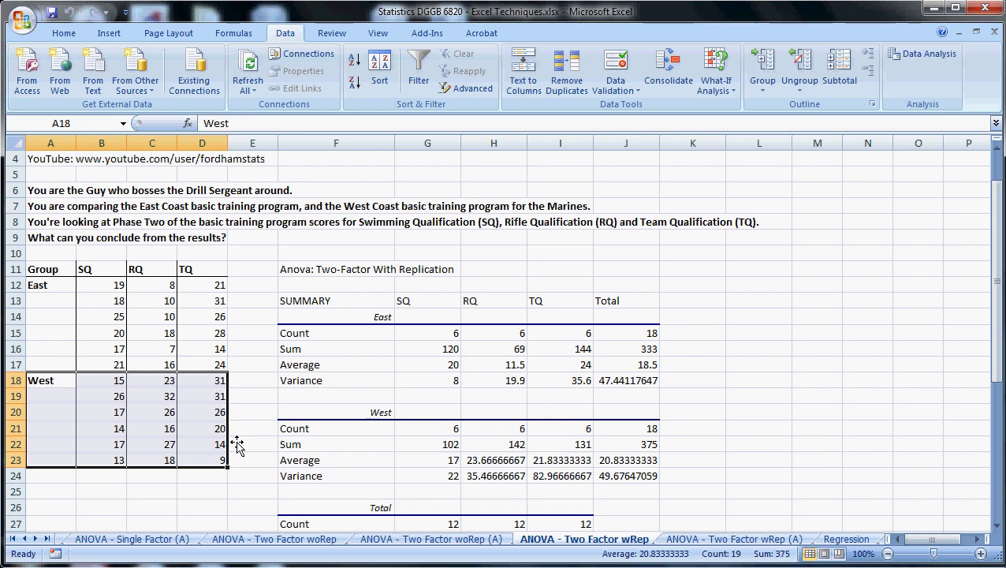
Step: Examine the Columns row of the ANOVA table and relate it to the SQ, RQ and TQ score columns in B11:D23
scroll(236, 445, "down", 7)
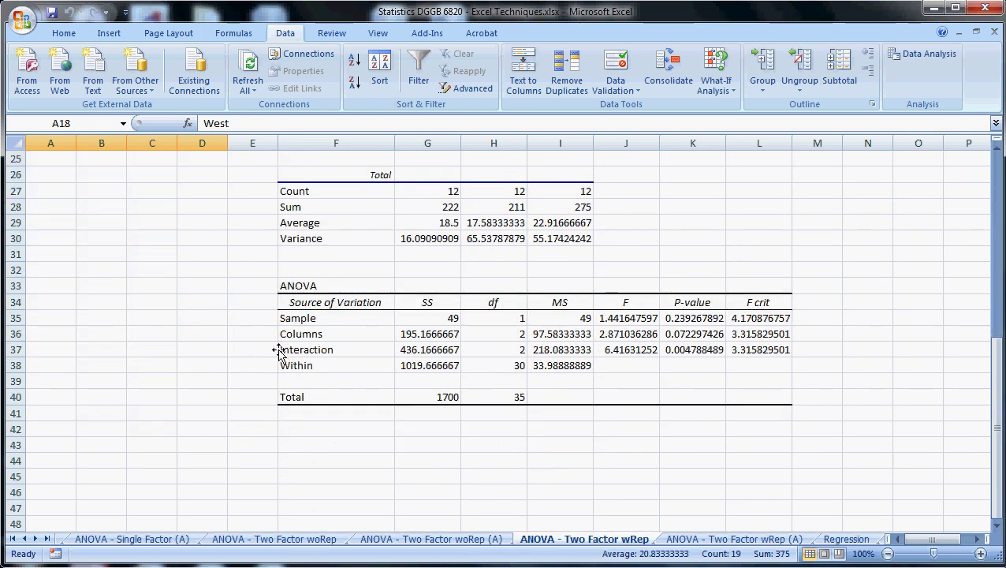
left_click_drag(293, 335, 773, 339)
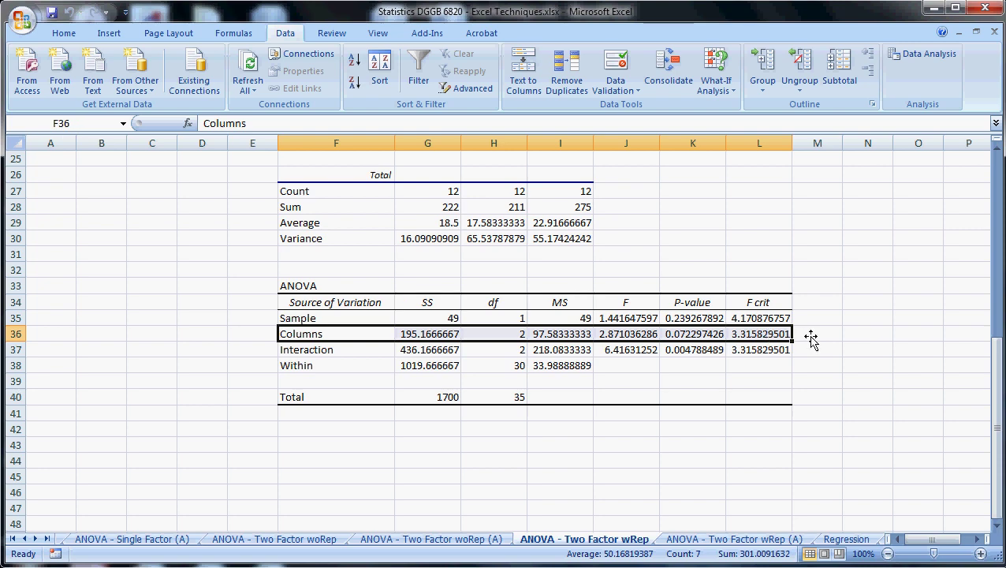
scroll(330, 363, "up", 6)
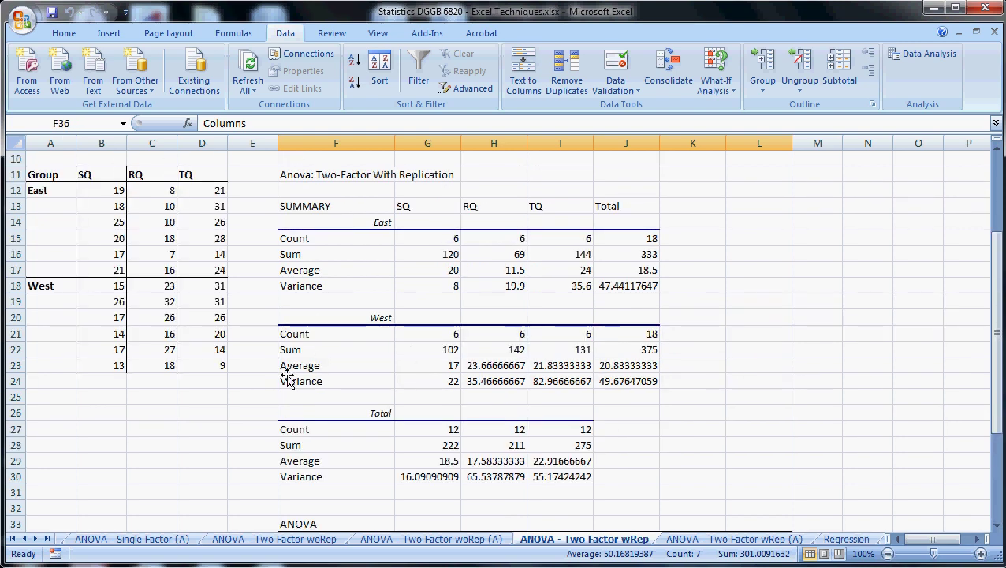
left_click_drag(87, 226, 119, 404)
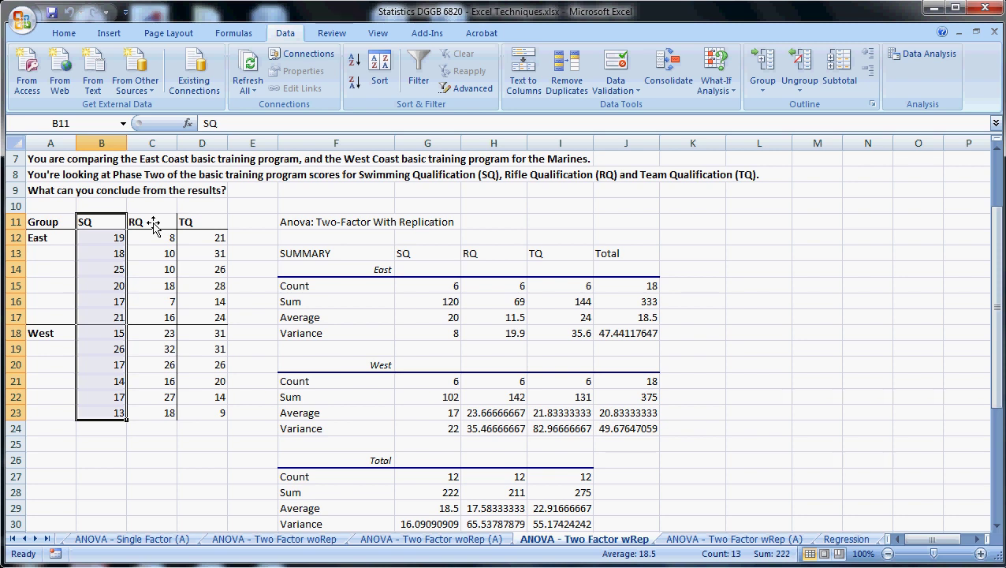
left_click_drag(152, 224, 153, 414)
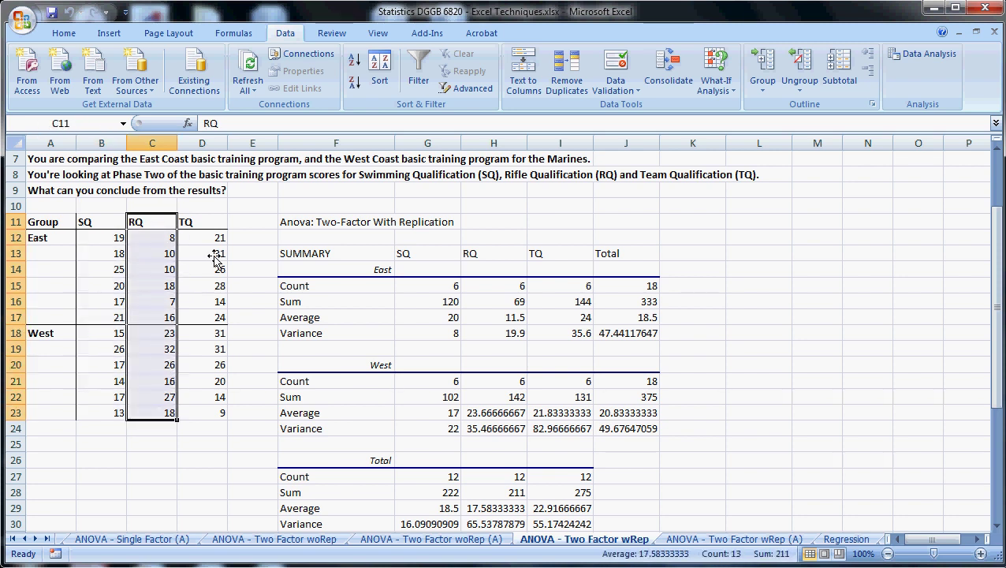
left_click_drag(211, 222, 211, 411)
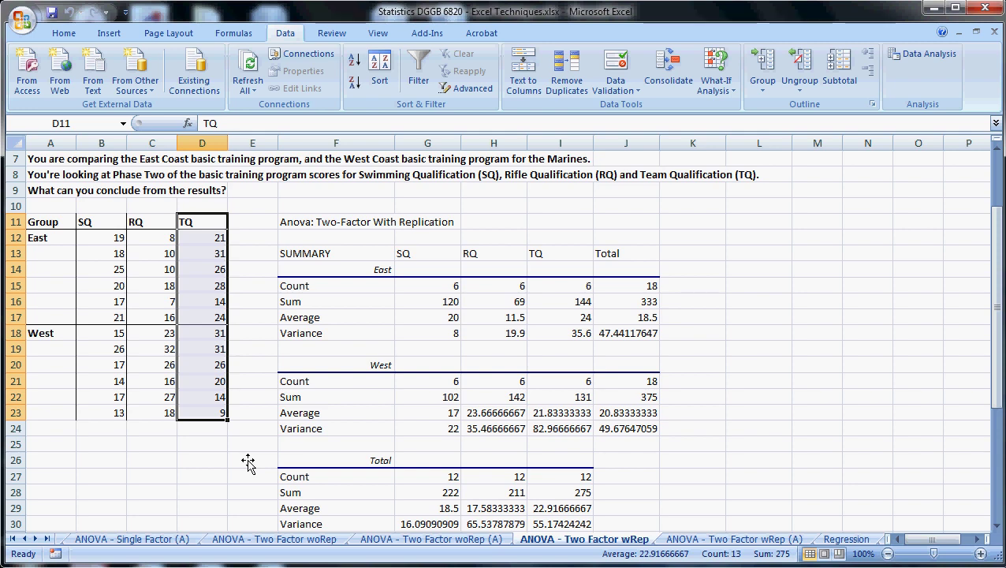
Step: Examine the ANOVA Interaction row and relate it to the East and West score blocks across SQ, RQ and TQ
scroll(248, 464, "down", 4)
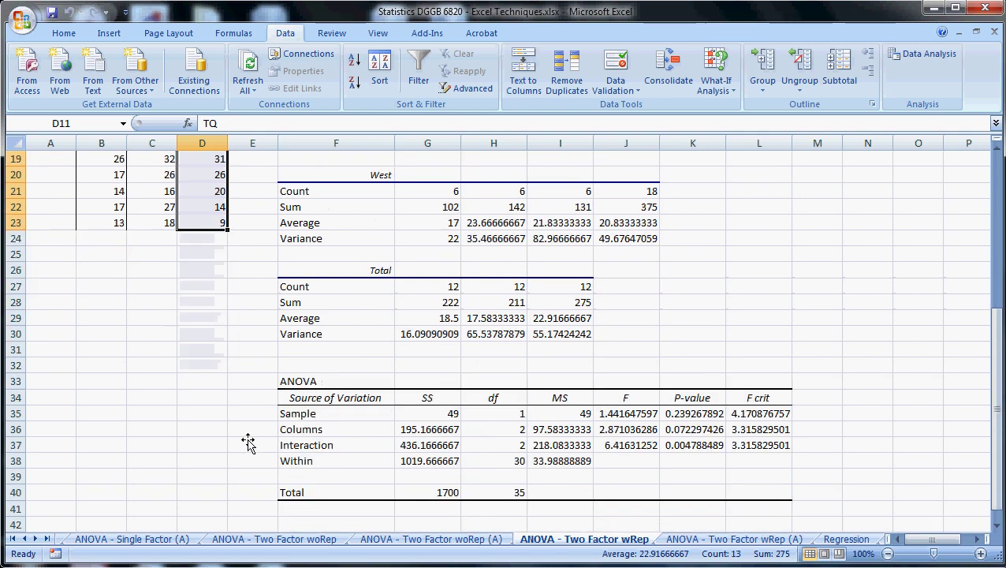
left_click_drag(287, 445, 768, 446)
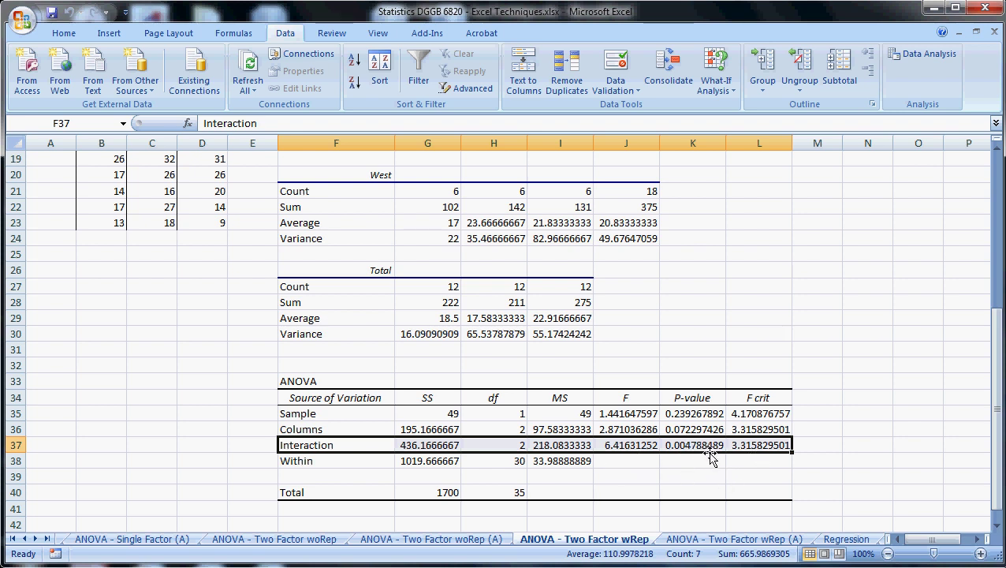
scroll(151, 392, "up", 4)
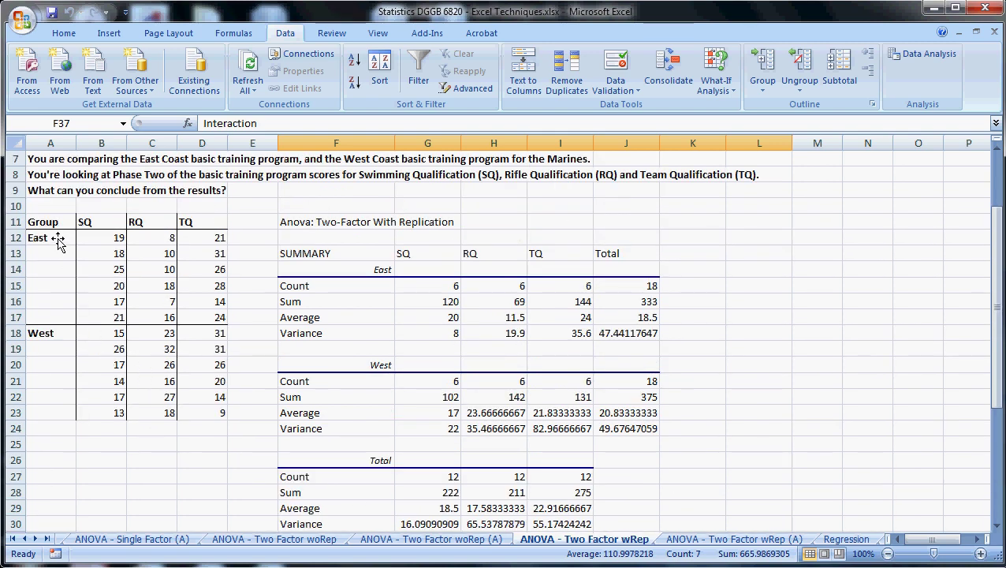
left_click(58, 240)
left_click(56, 332)
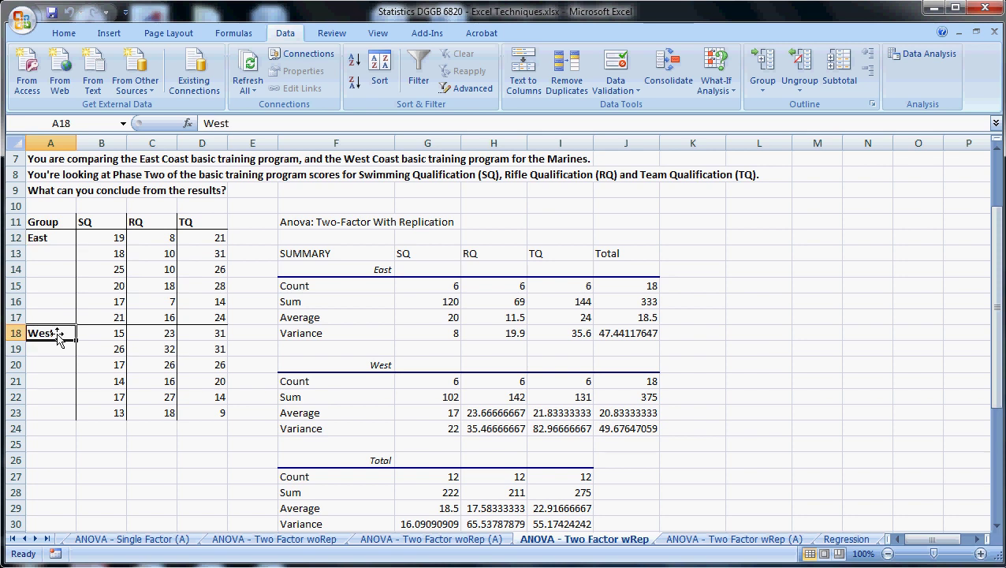
left_click_drag(87, 223, 203, 228)
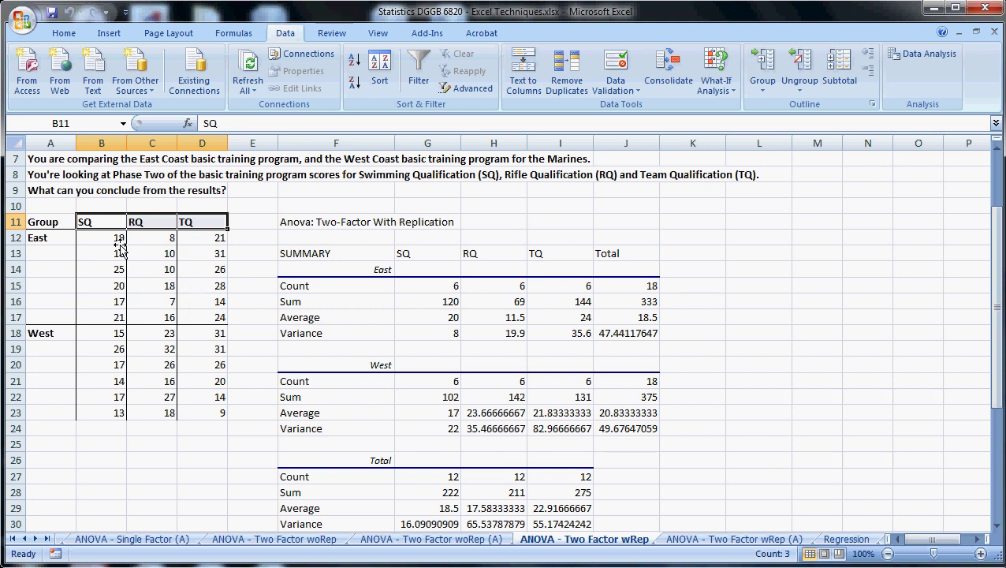
left_click_drag(83, 241, 218, 315)
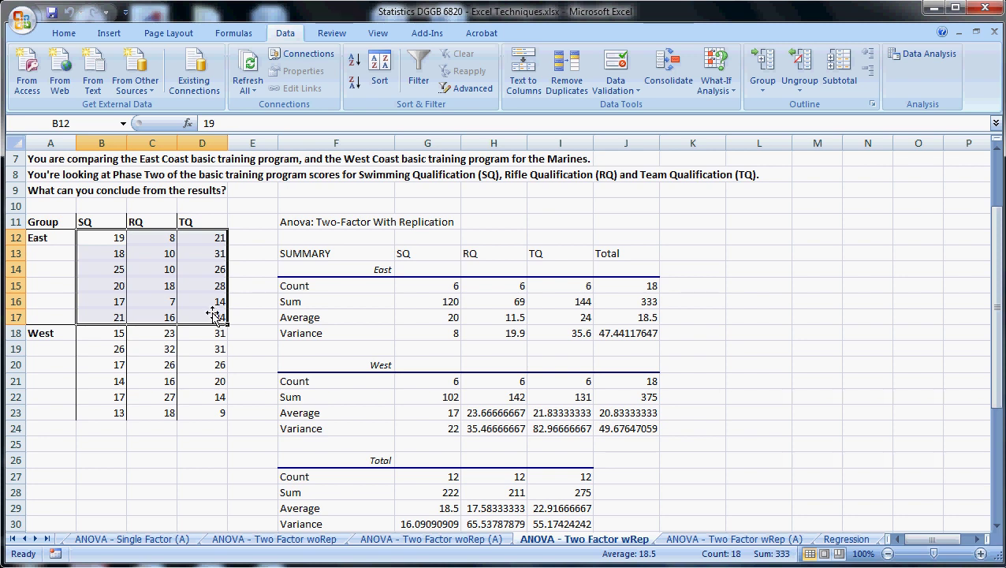
left_click(107, 333)
left_click_drag(107, 333, 203, 409)
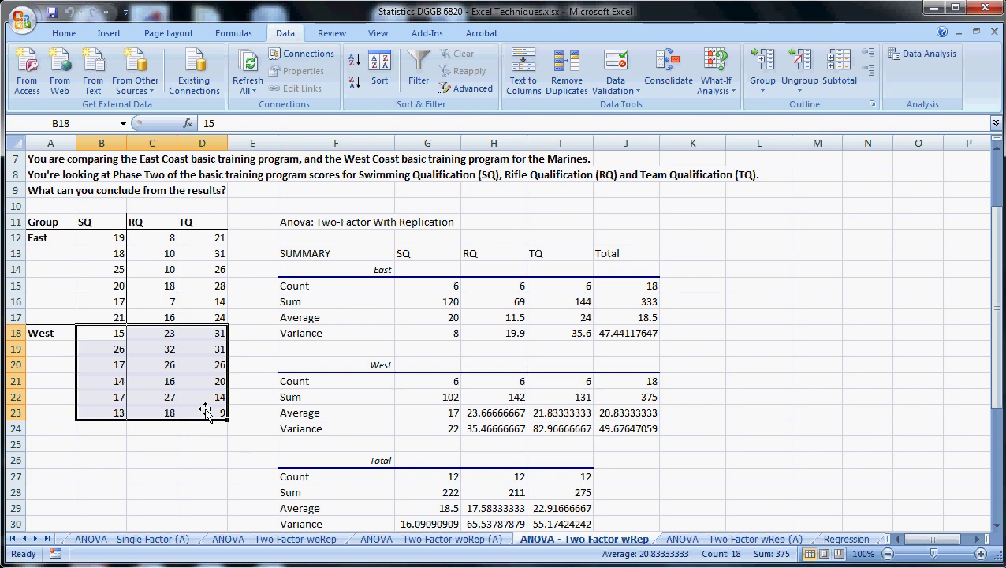
Step: Recheck the West scores in B18:D23 against the Interaction result in the ANOVA table
scroll(205, 410, "down", 3)
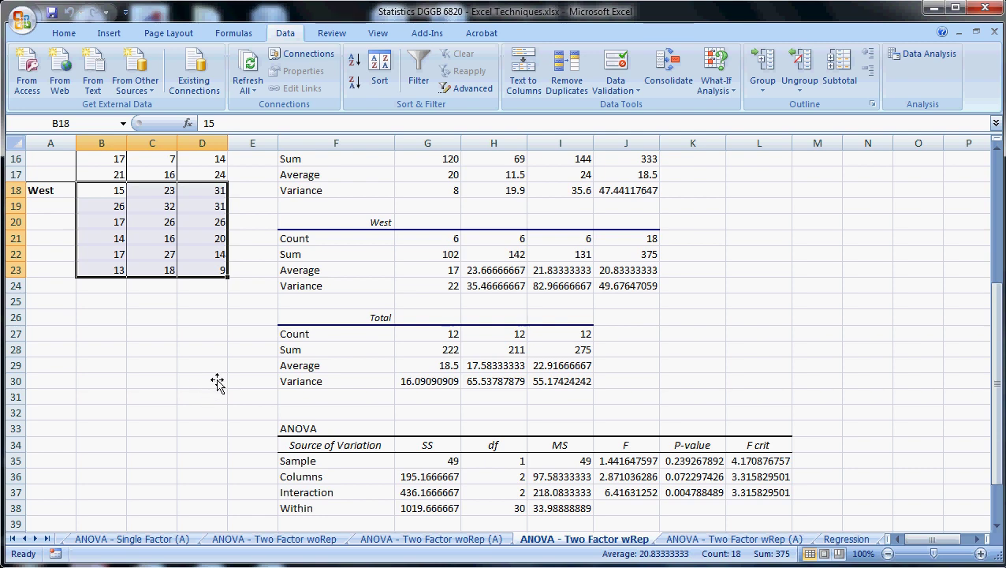
scroll(226, 384, "up", 2)
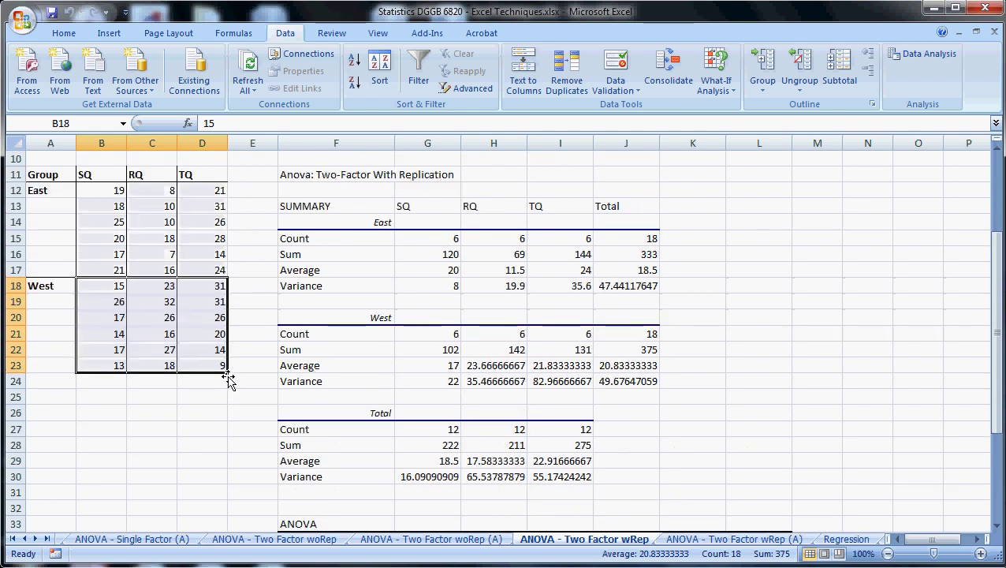
left_click_drag(110, 287, 223, 364)
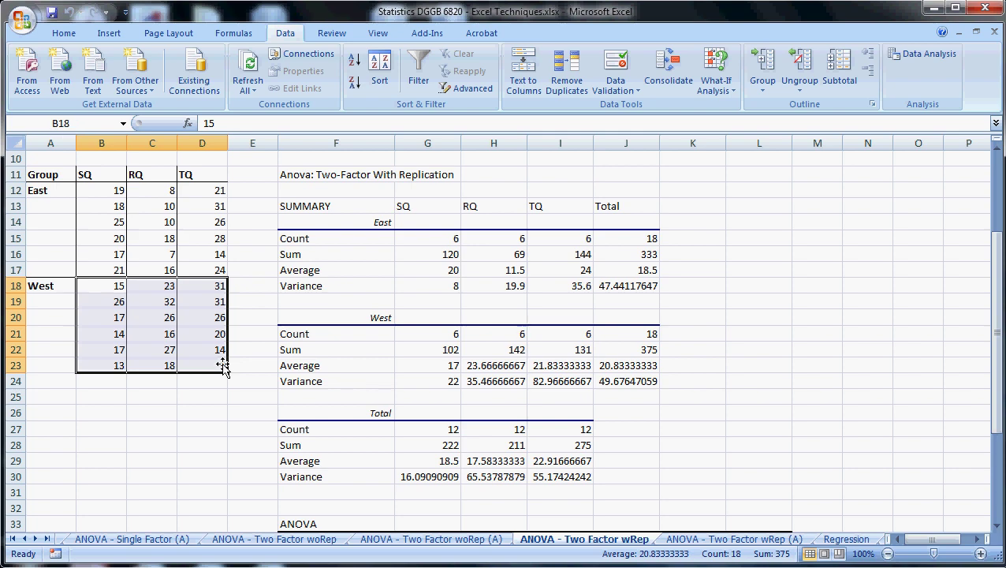
scroll(261, 359, "down", 3)
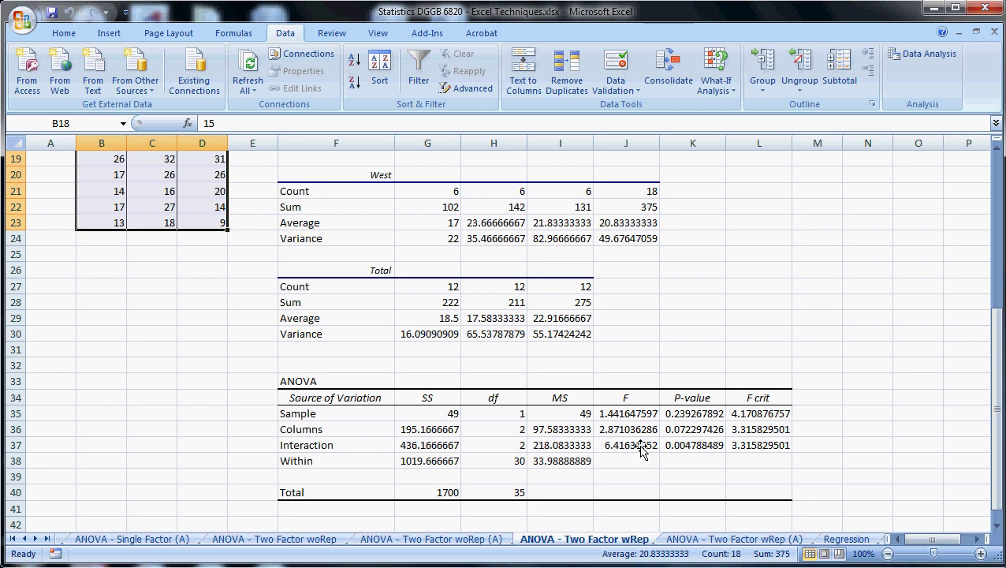
scroll(640, 448, "down", 2)
Step: Compare the East RQ average in H17 with the West SQ, RQ and TQ averages in G23:I23 of the ANOVA summary
scroll(640, 448, "up", 7)
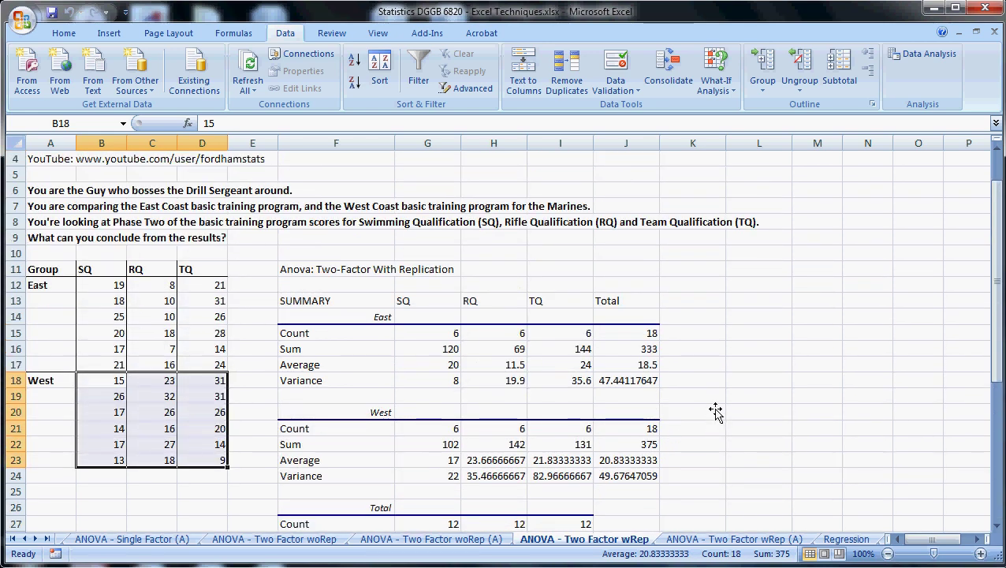
scroll(712, 400, "down", 1)
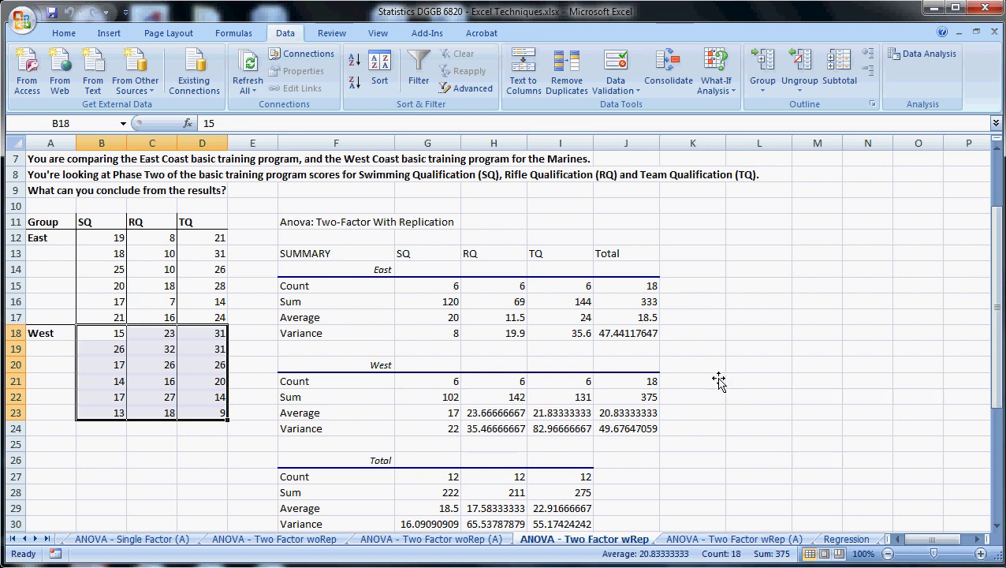
left_click(477, 332)
left_click(481, 317)
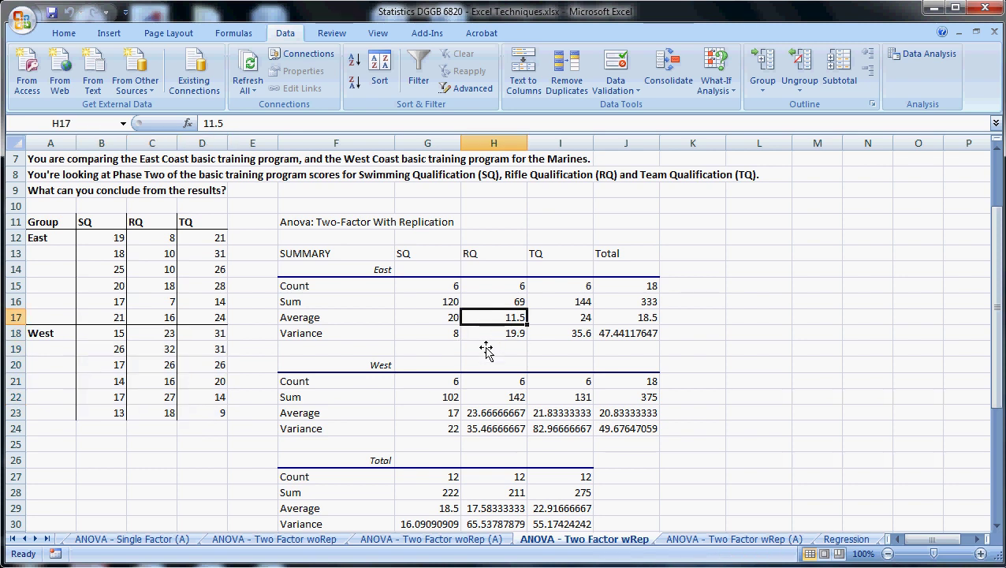
left_click(428, 411)
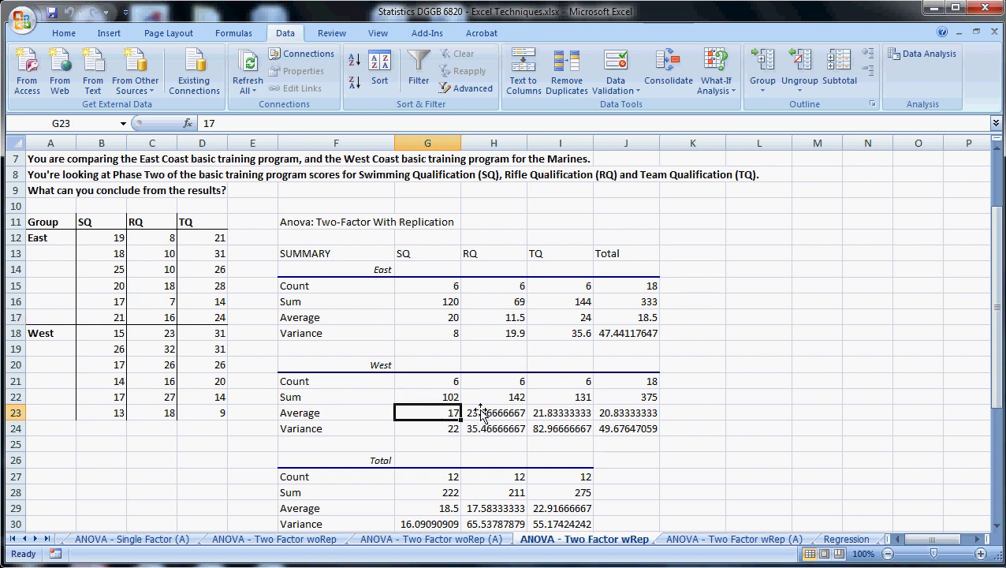
left_click(570, 413)
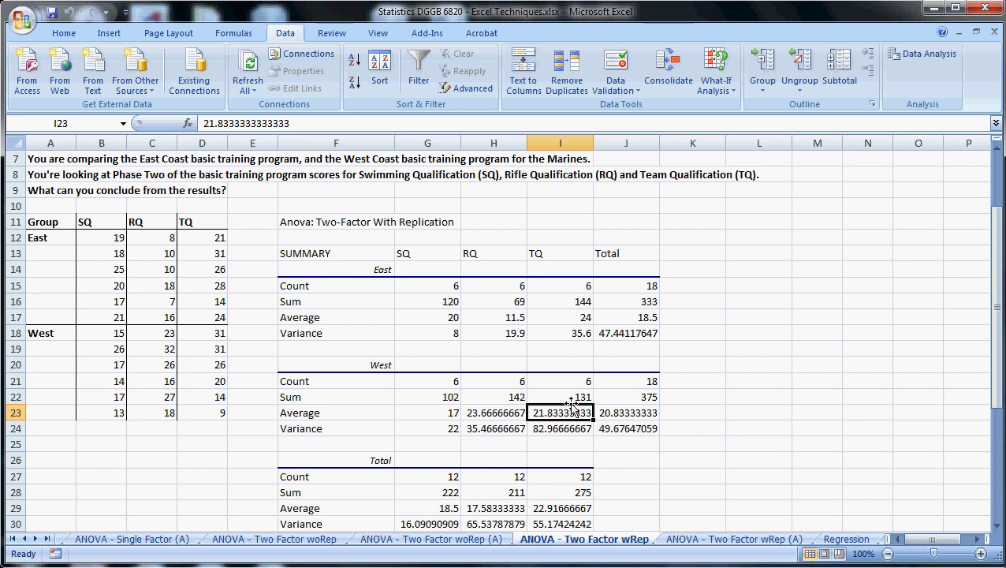
left_click(504, 415)
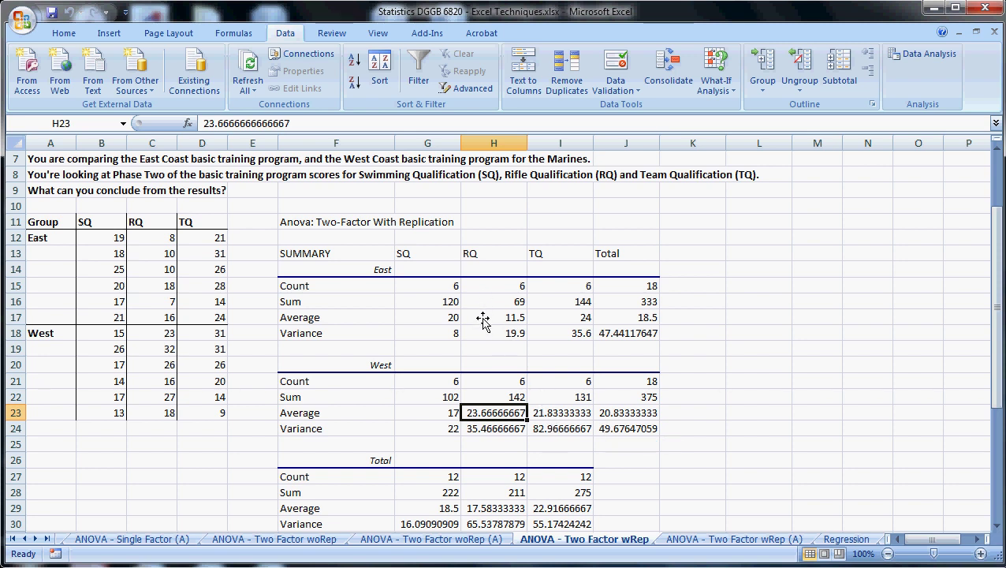
left_click_drag(423, 412, 548, 412)
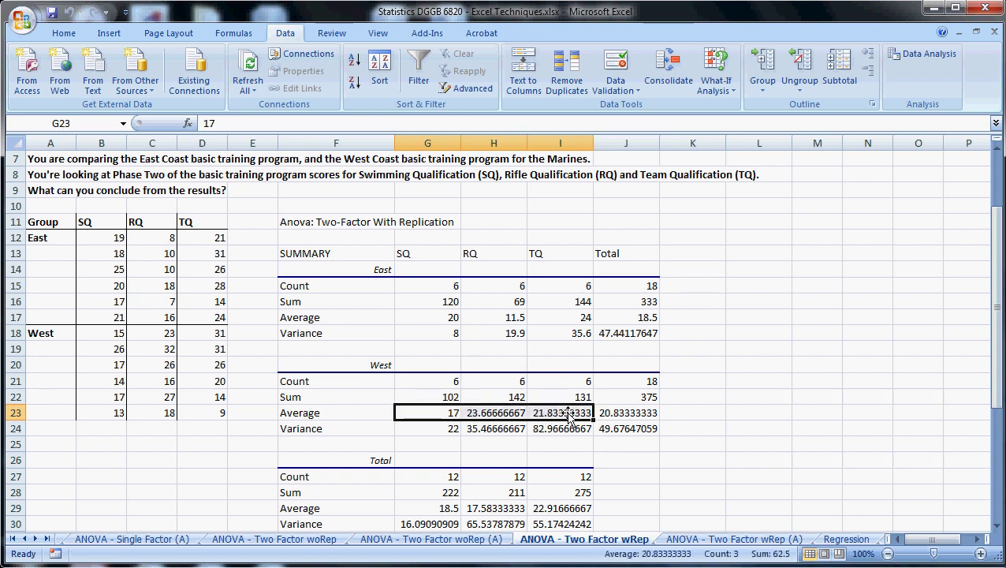
left_click(497, 410)
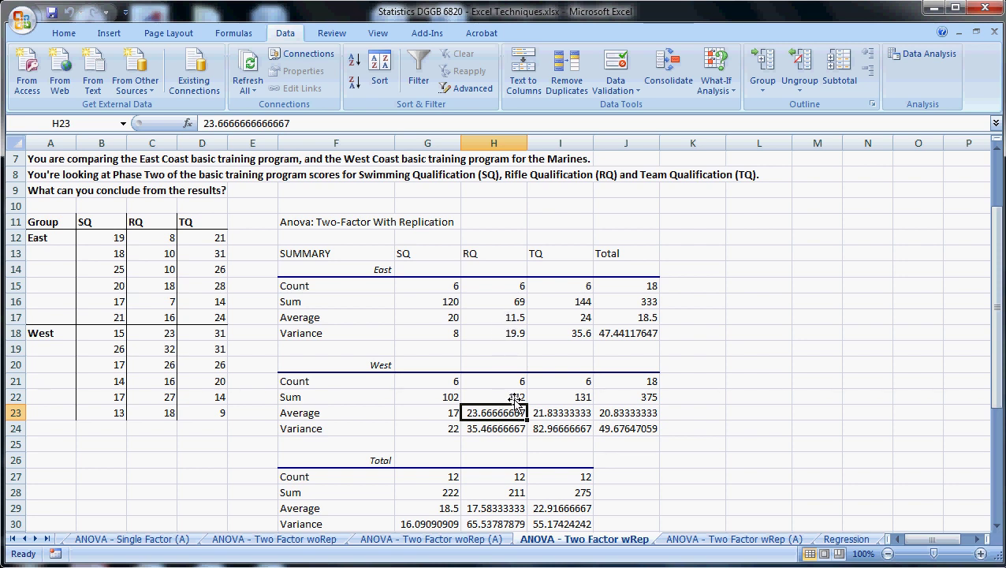
scroll(514, 402, "down", 3)
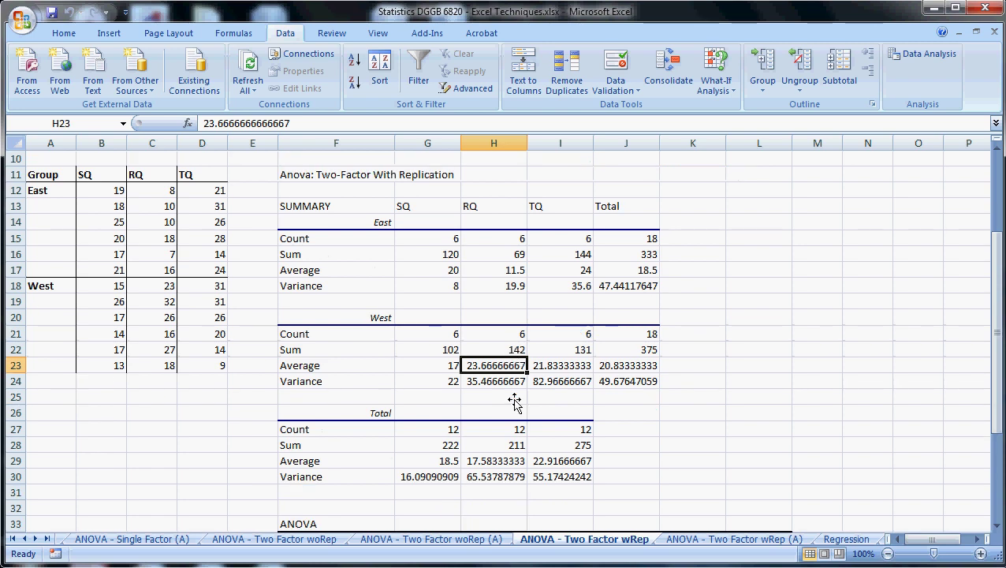
Step: Open the ANOVA - Two Factor wRep (A) sheet and read the written conclusions in rows 42 to 48
left_click(691, 539)
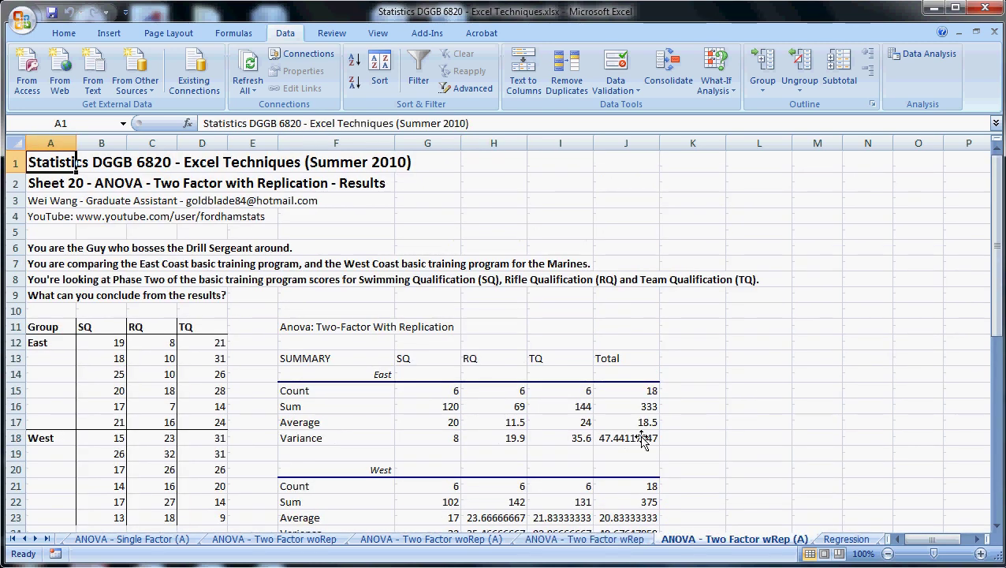
scroll(645, 435, "down", 9)
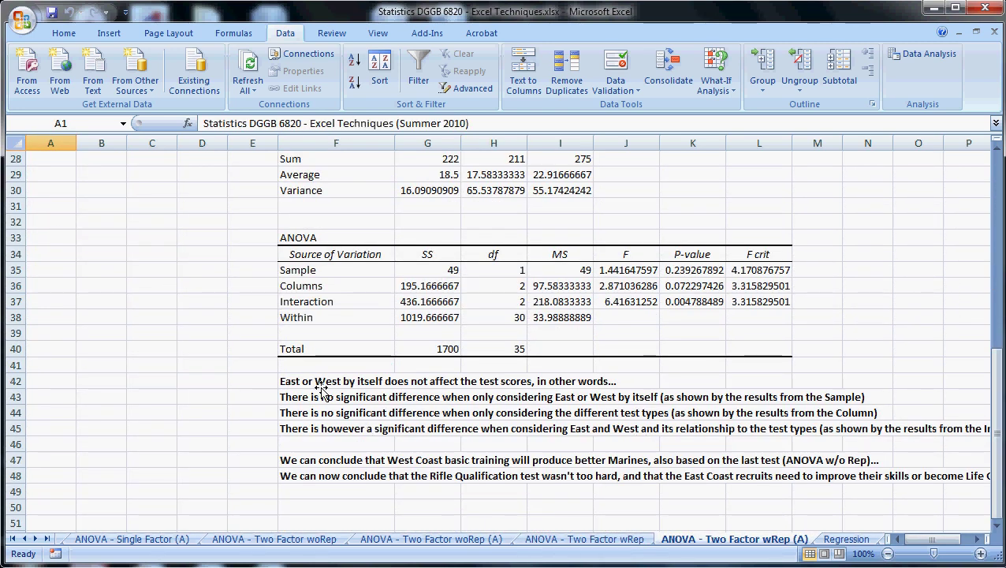
left_click_drag(263, 381, 252, 480)
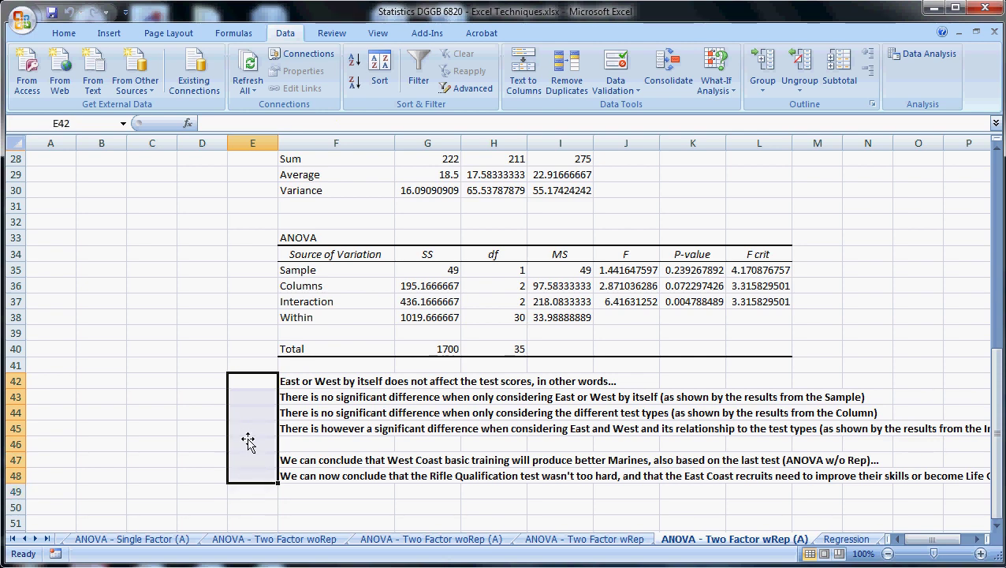
Step: Return to the score table on the results sheet and examine the first East row across SQ, RQ and TQ in A12:D12
scroll(247, 442, "up", 9)
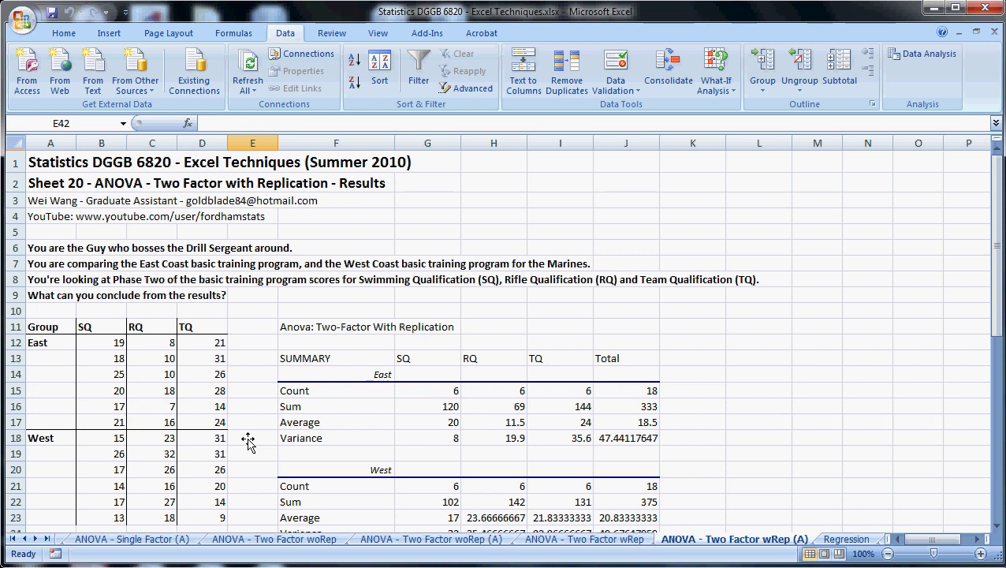
left_click(45, 349)
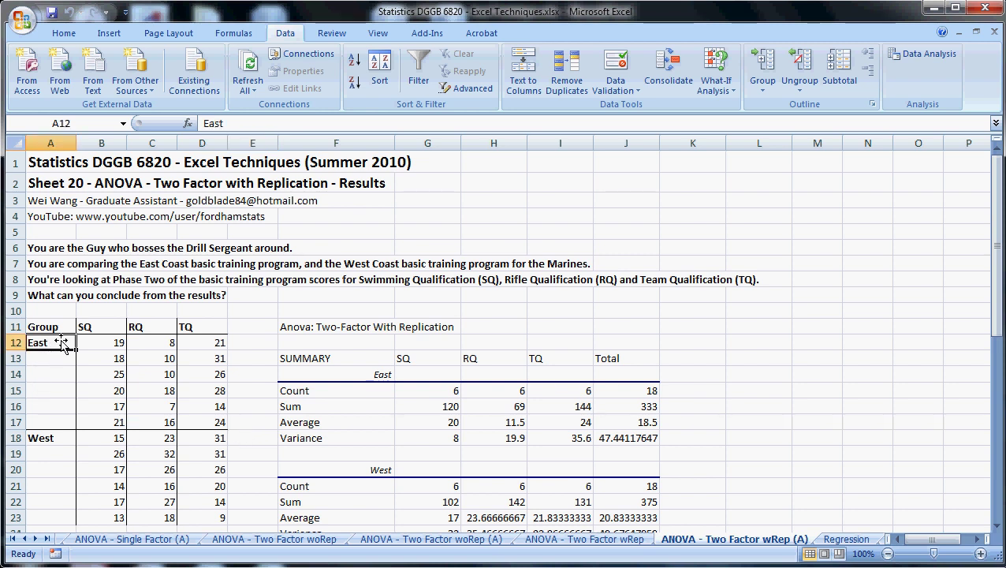
left_click_drag(67, 348, 202, 345)
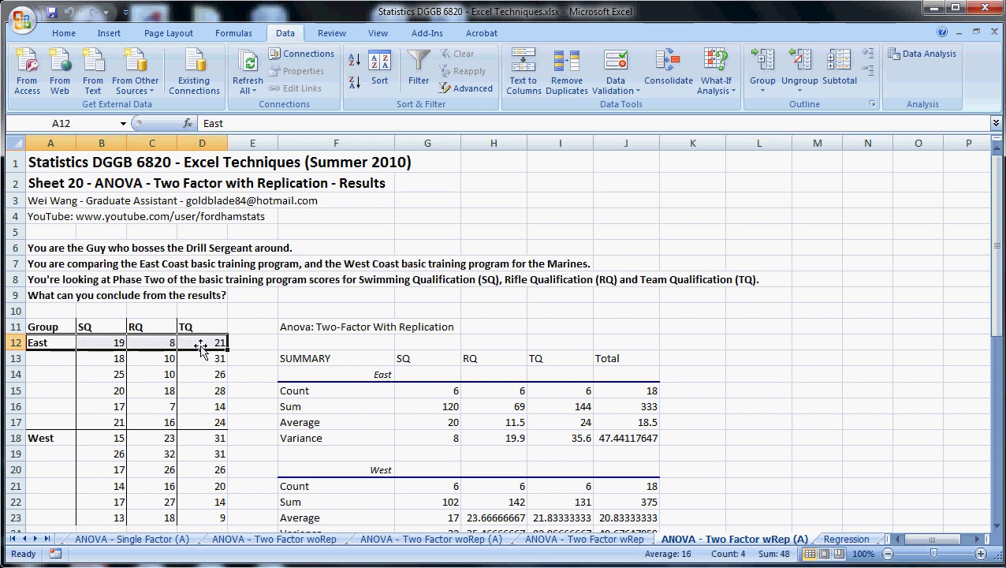